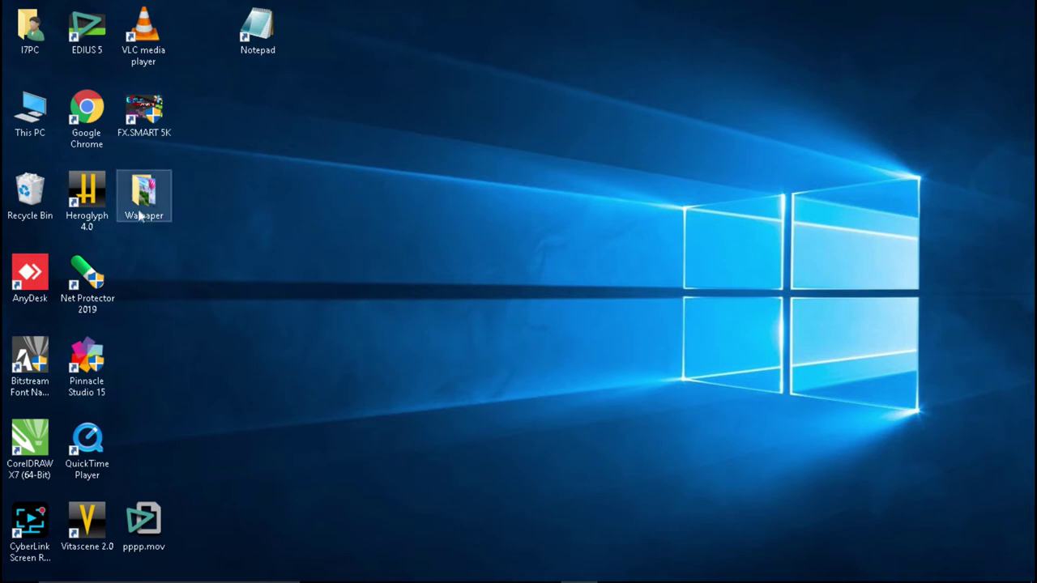
Step: Open the Walpaper folder on the desktop and set Desktop-Wallpaper-HD2, followed by nature-3082832__340, as the desktop background
double_click(142, 197)
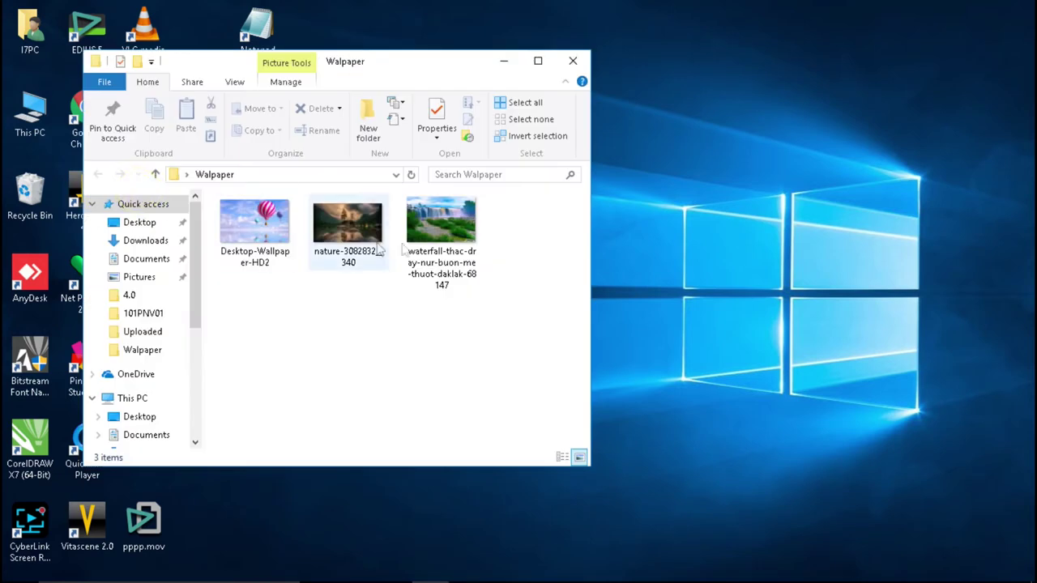
right_click(249, 216)
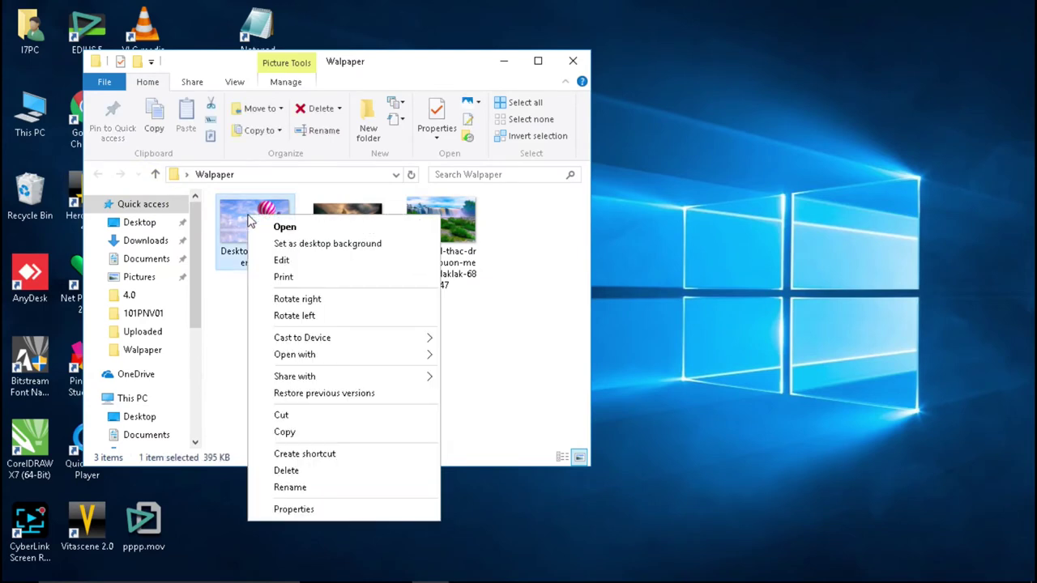
left_click(355, 245)
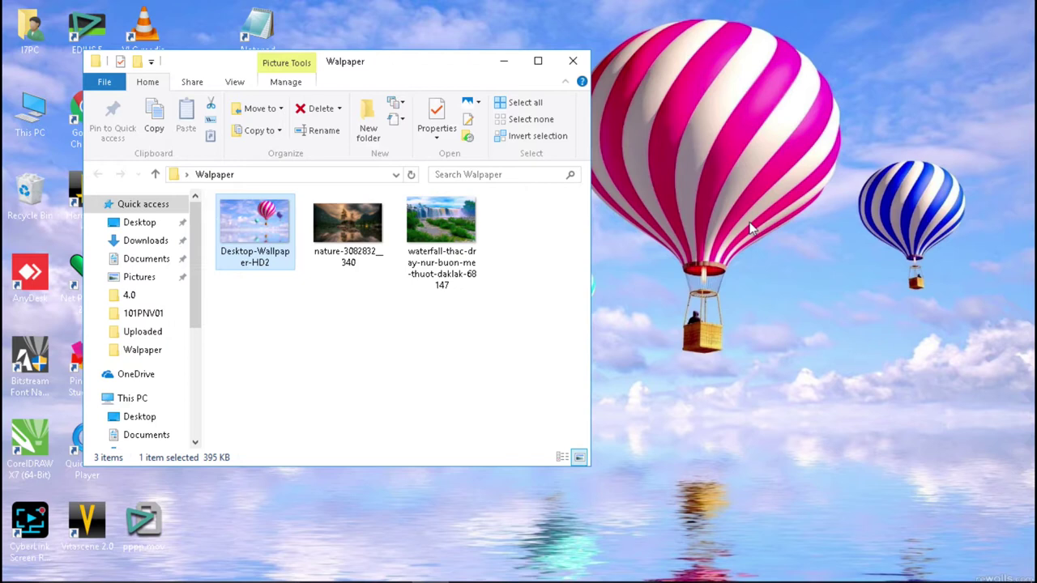
right_click(355, 219)
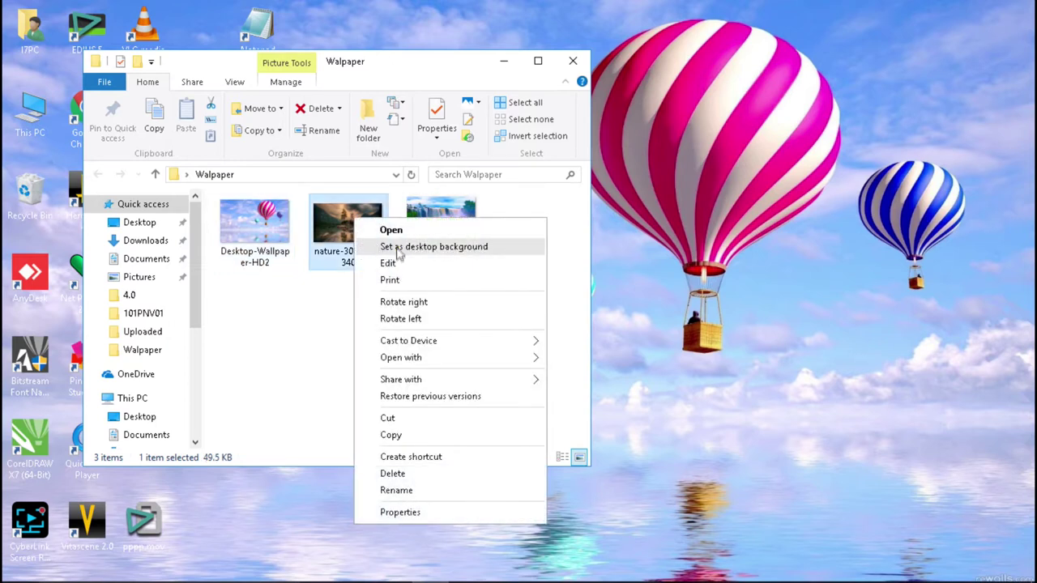
left_click(396, 250)
Step: Set the waterfall-thac-dray-nur image as the desktop background and close the Walpaper folder
right_click(425, 239)
left_click(456, 268)
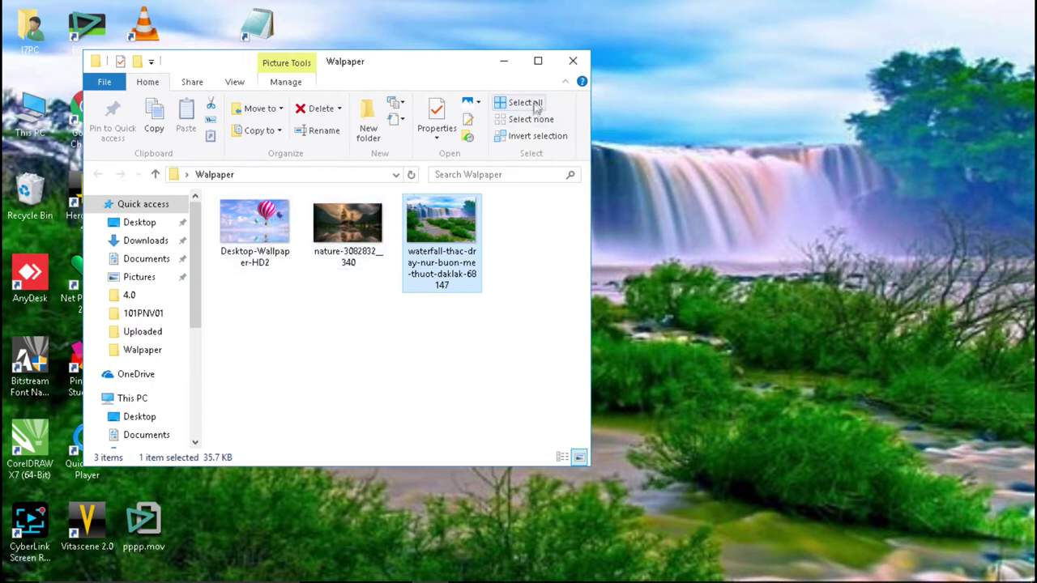
left_click(573, 62)
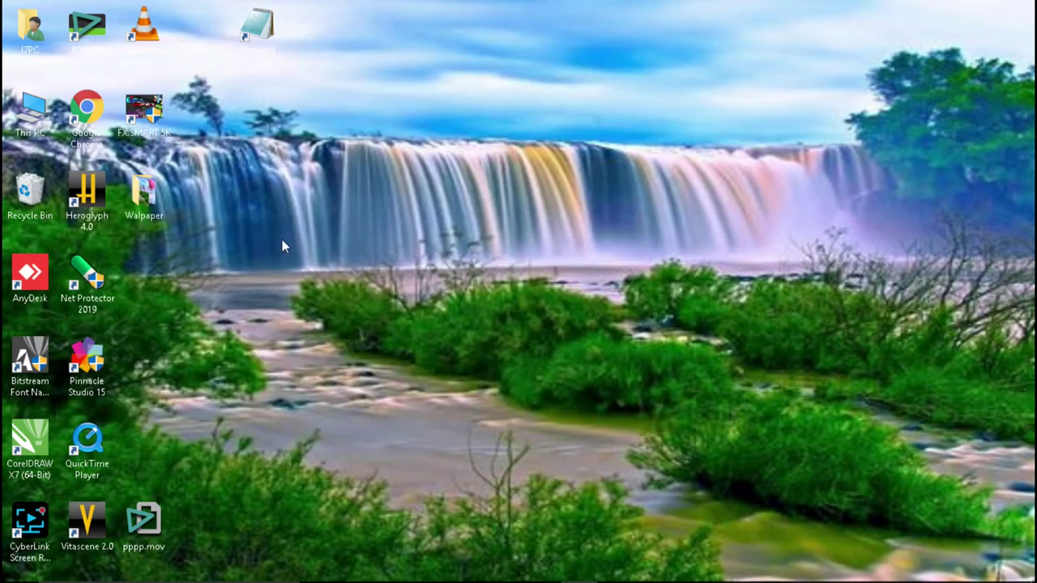
Step: Search Windows for gpedit.msc to open the Local Group Policy Editor, and close the editor
mouse_move(87, 581)
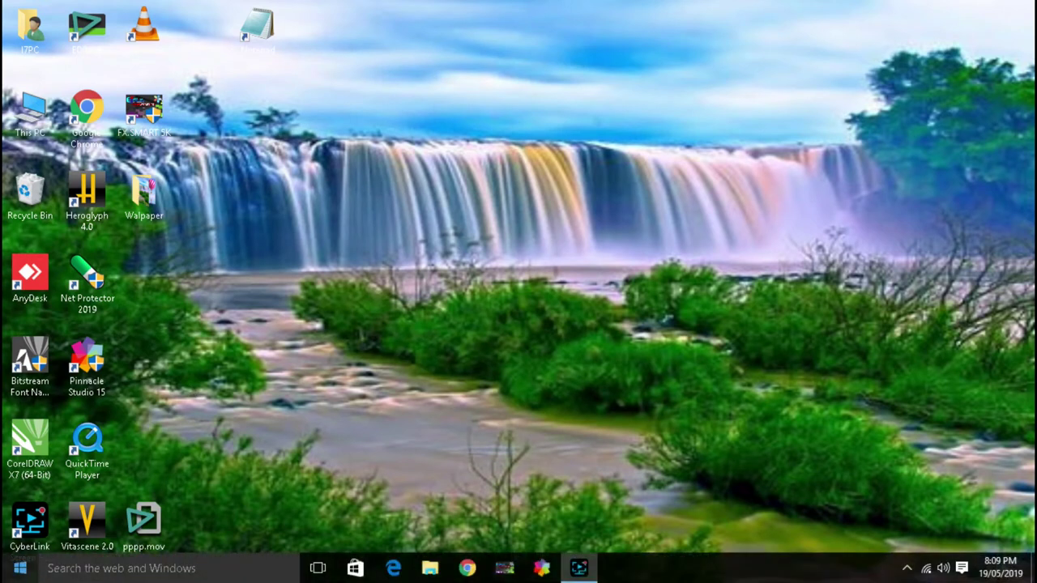
left_click(20, 571)
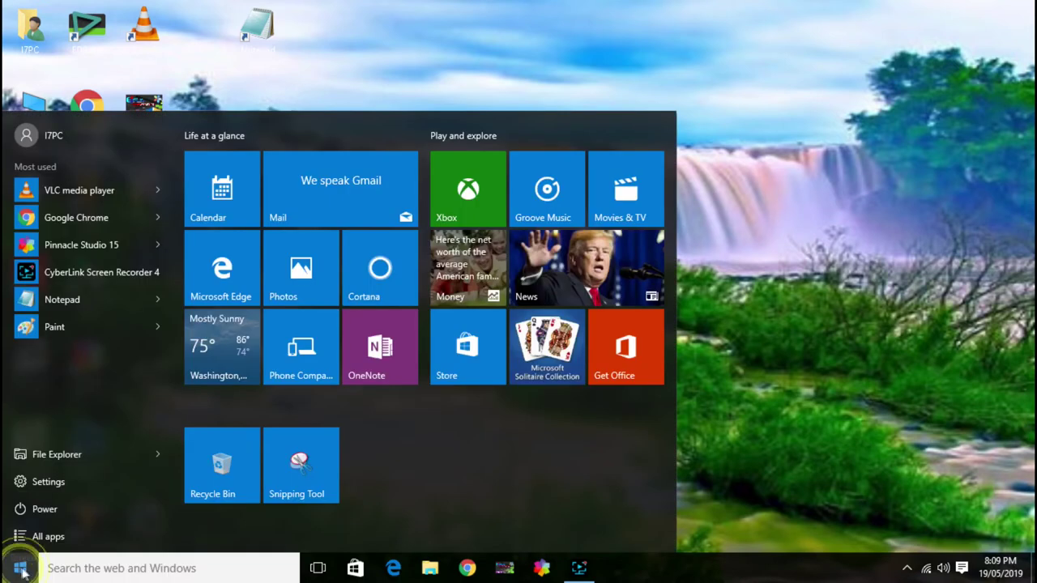
left_click(69, 567)
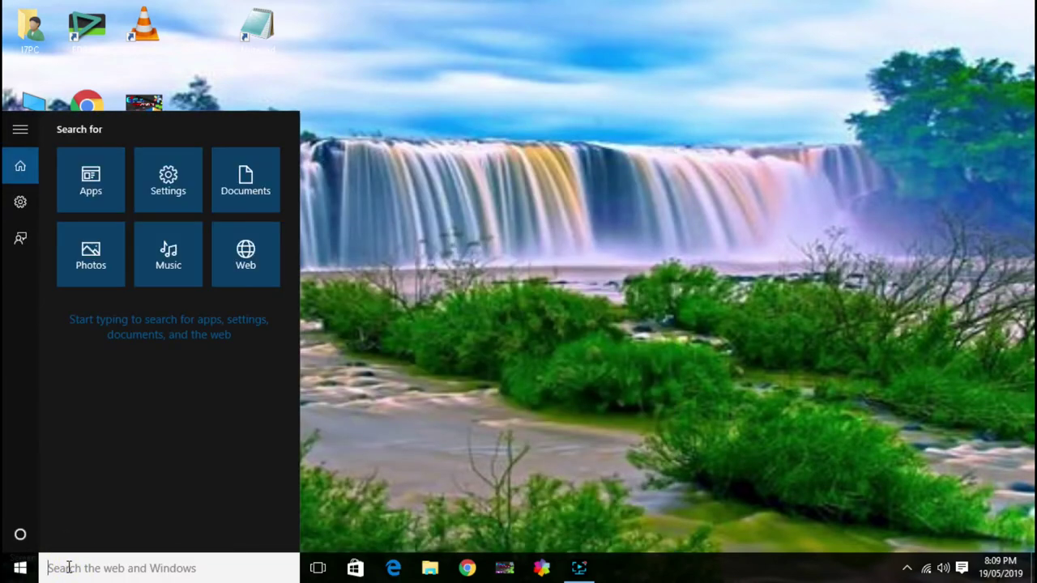
type("gpedi")
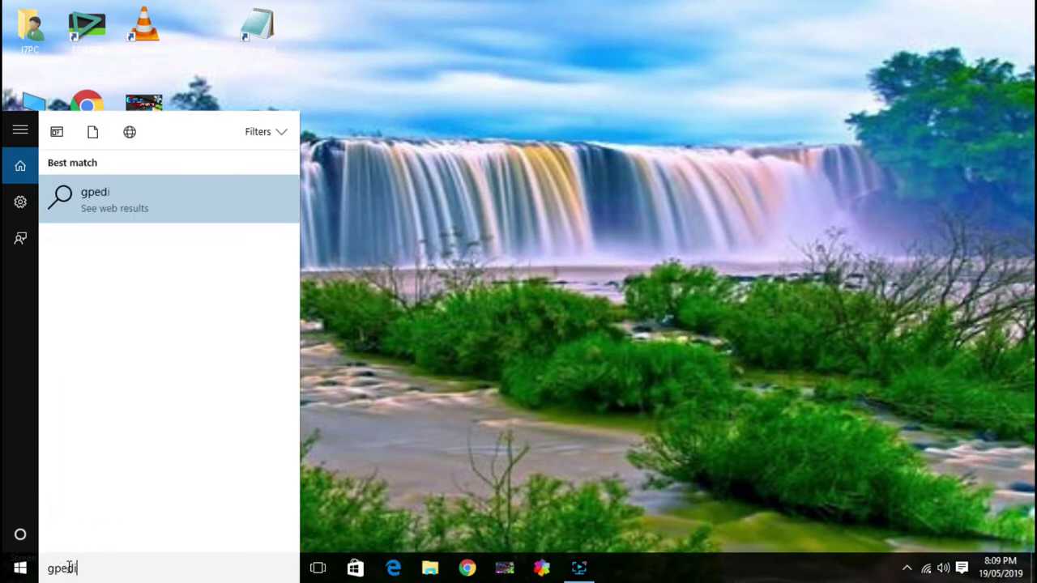
type("t.msc")
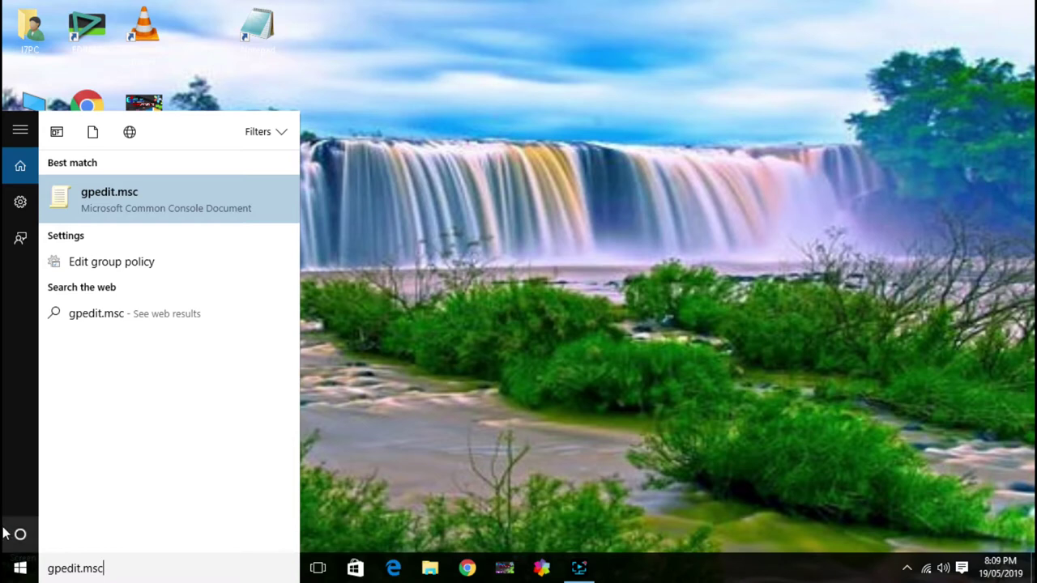
left_click(183, 208)
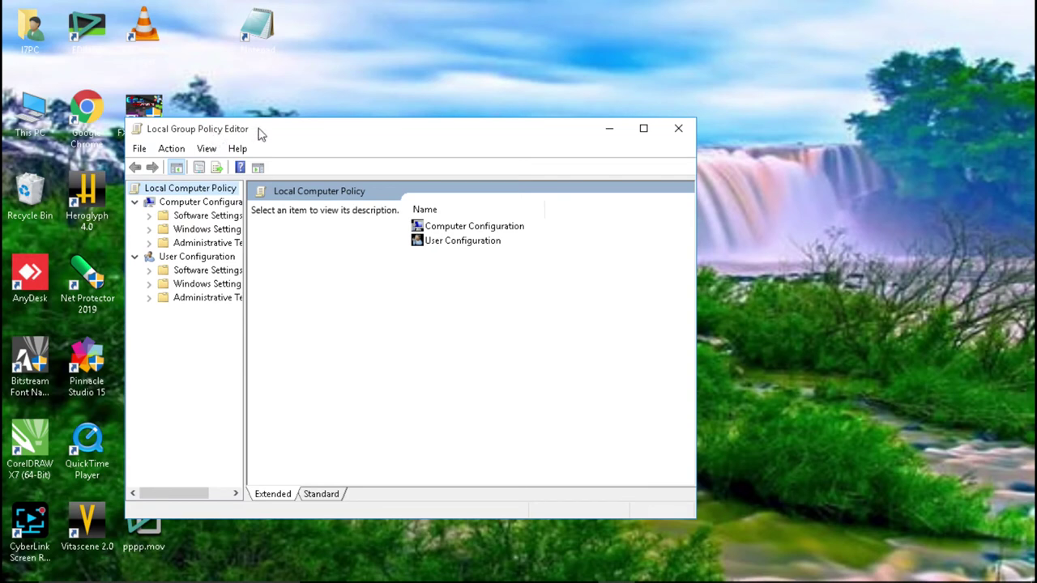
left_click_drag(327, 131, 442, 60)
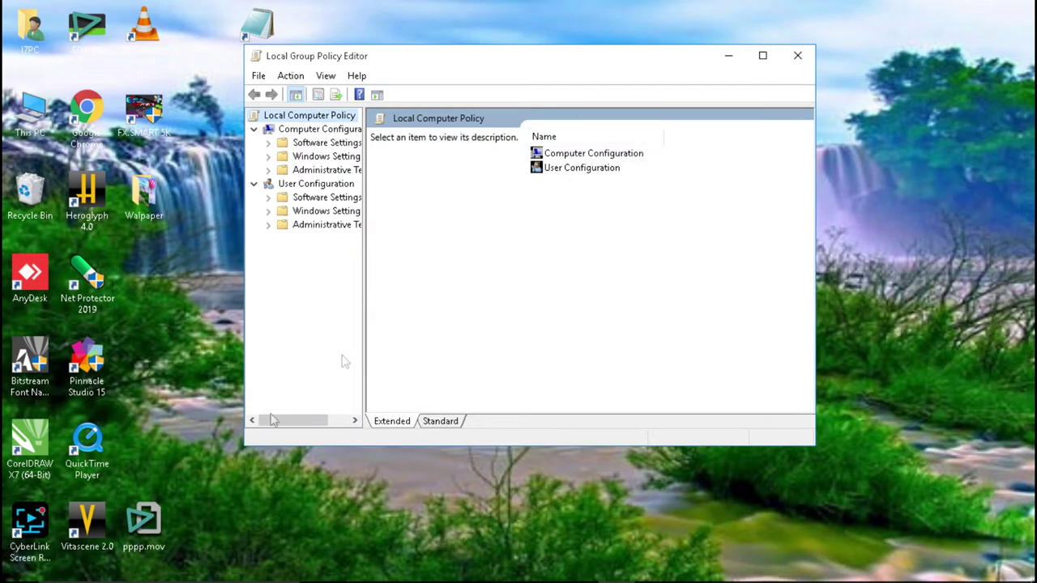
left_click(797, 59)
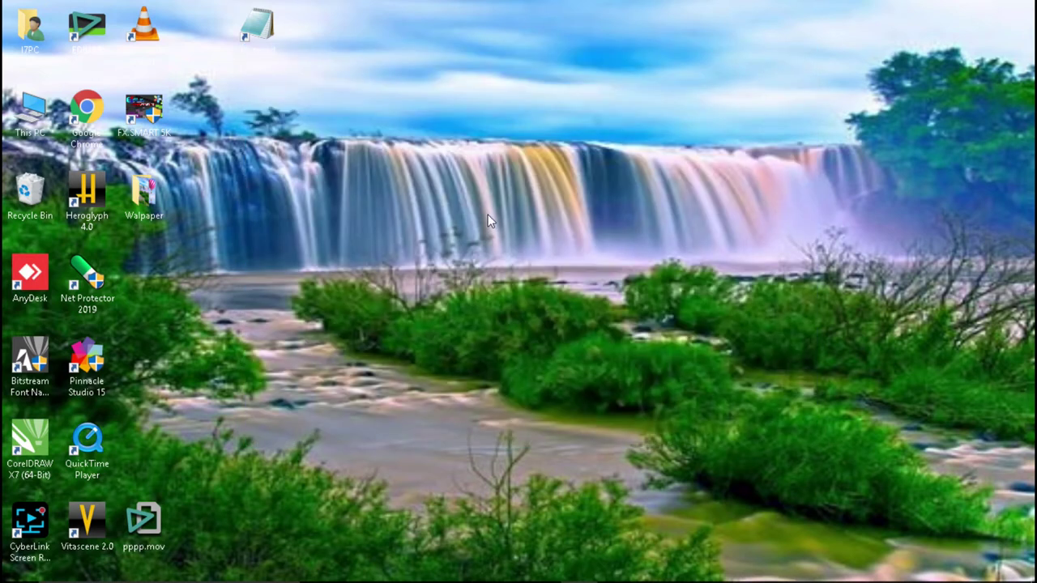
Step: Launch the Local Group Policy Editor with the Run command gpedit.msc and reposition its window on the desktop
key("super+r")
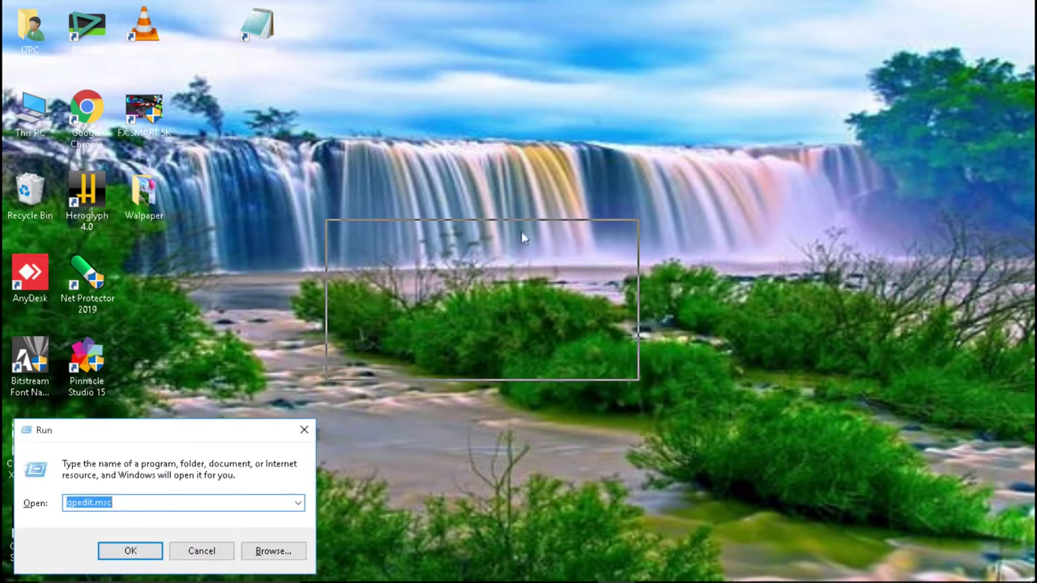
left_click_drag(521, 232, 514, 243)
left_click_drag(462, 302, 387, 308)
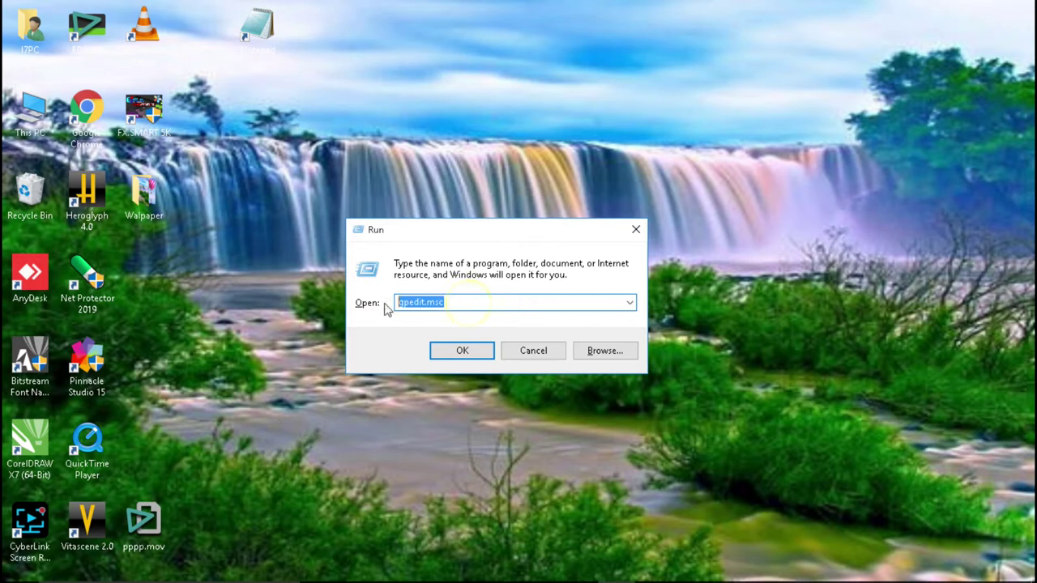
key("BackSpace")
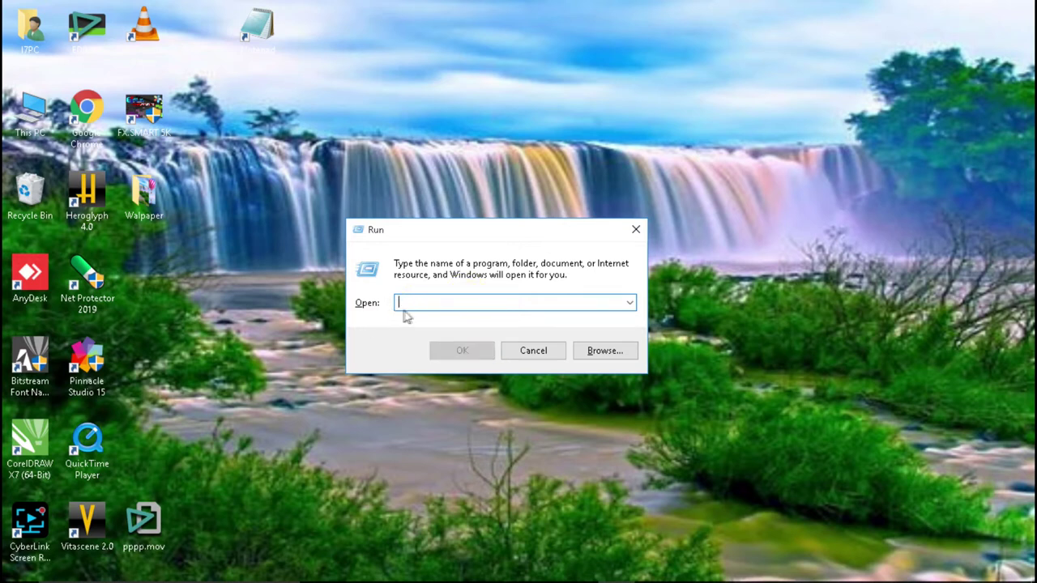
type("gpedit.")
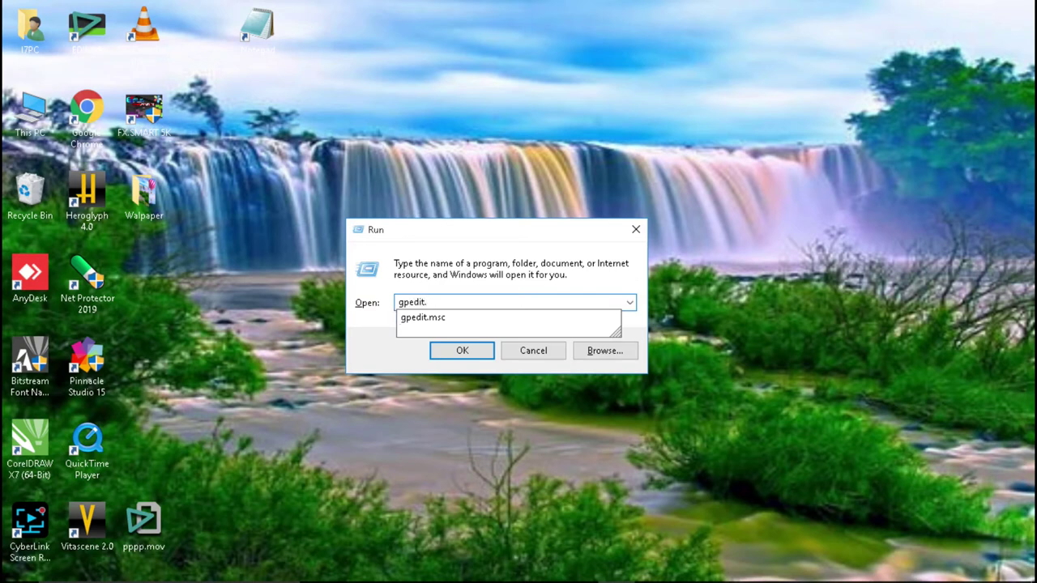
type("ms")
left_click(397, 318)
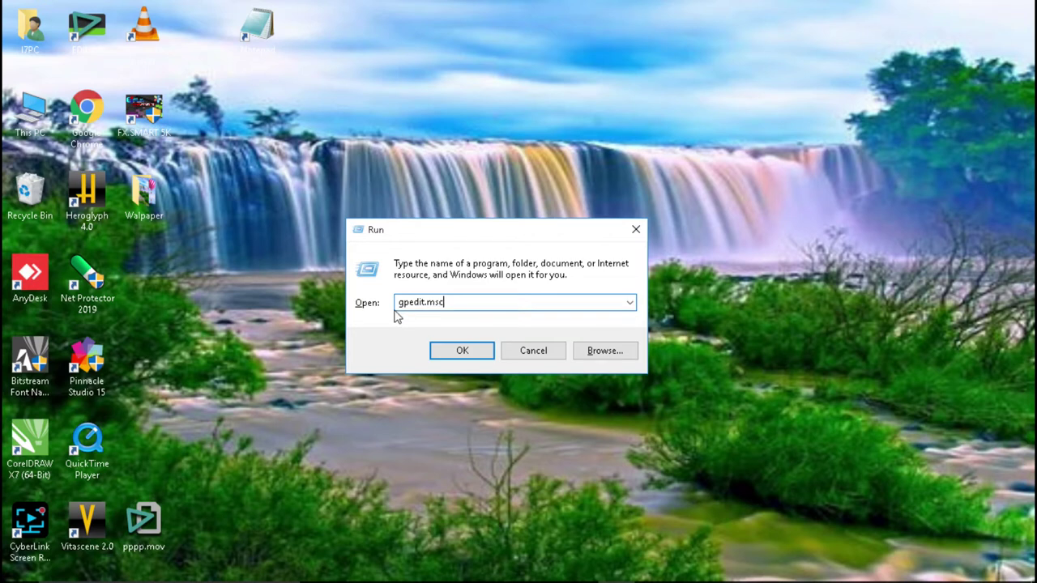
left_click(467, 356)
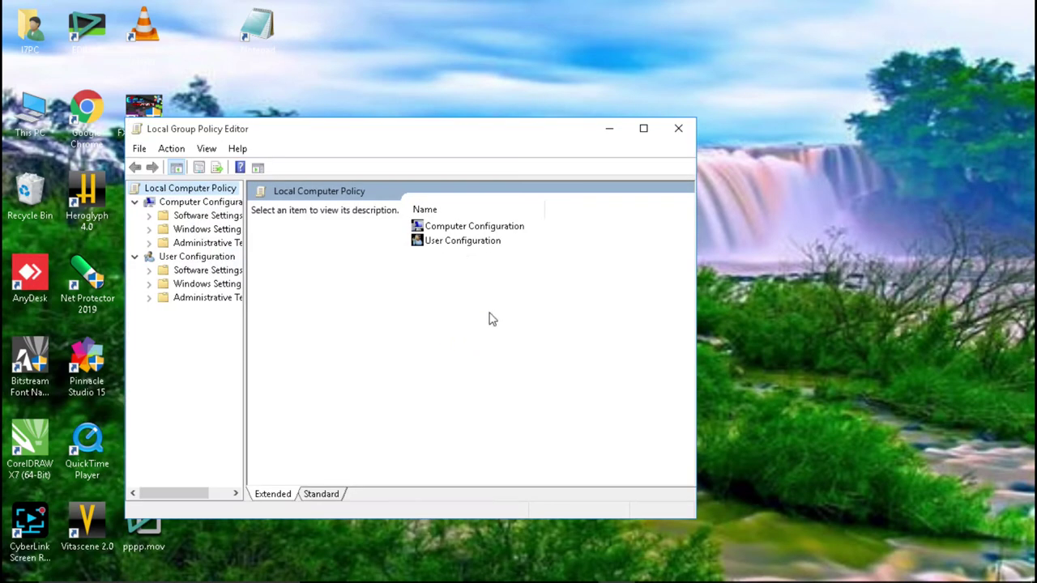
left_click_drag(473, 138, 622, 75)
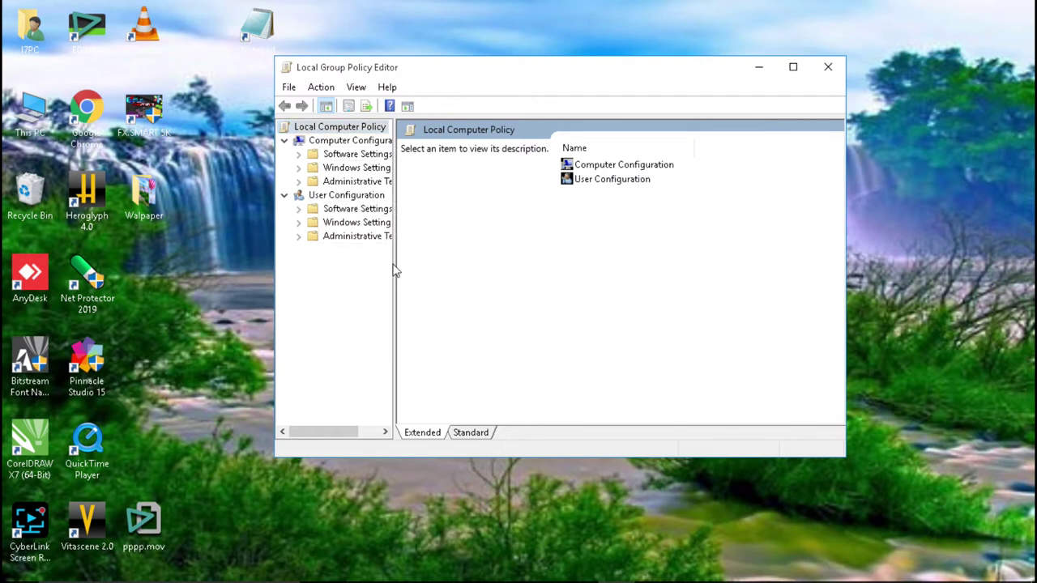
Step: Widen the policy tree and go to User Configuration > Administrative Templates > Desktop > Desktop
left_click_drag(393, 264, 439, 267)
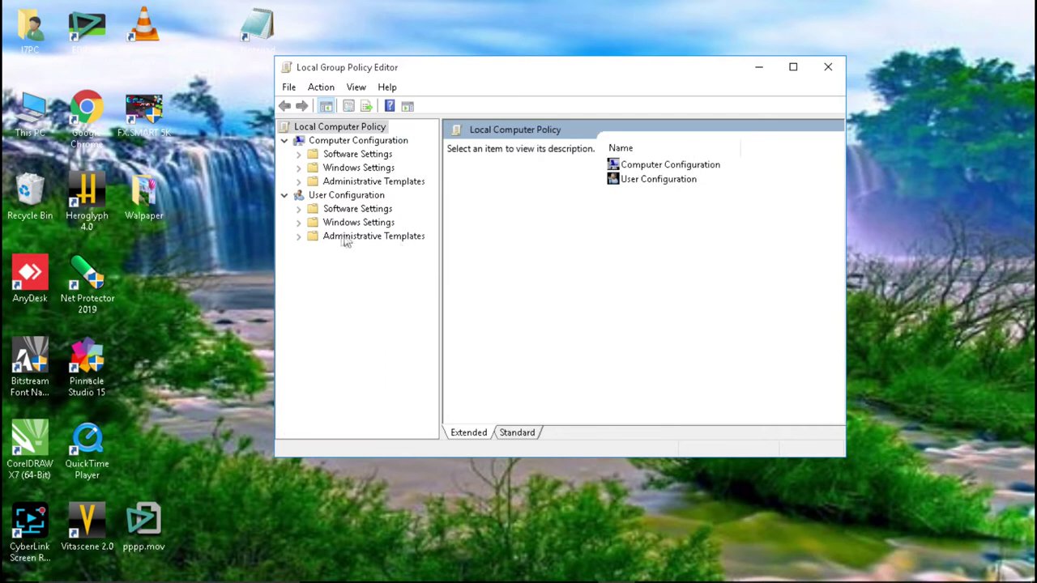
left_click(394, 238)
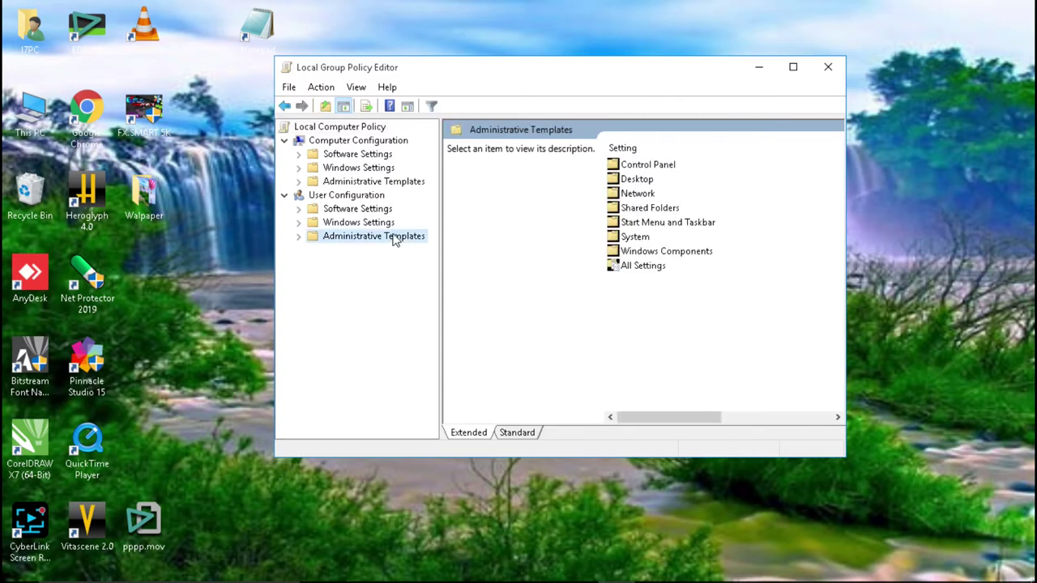
left_click(628, 181)
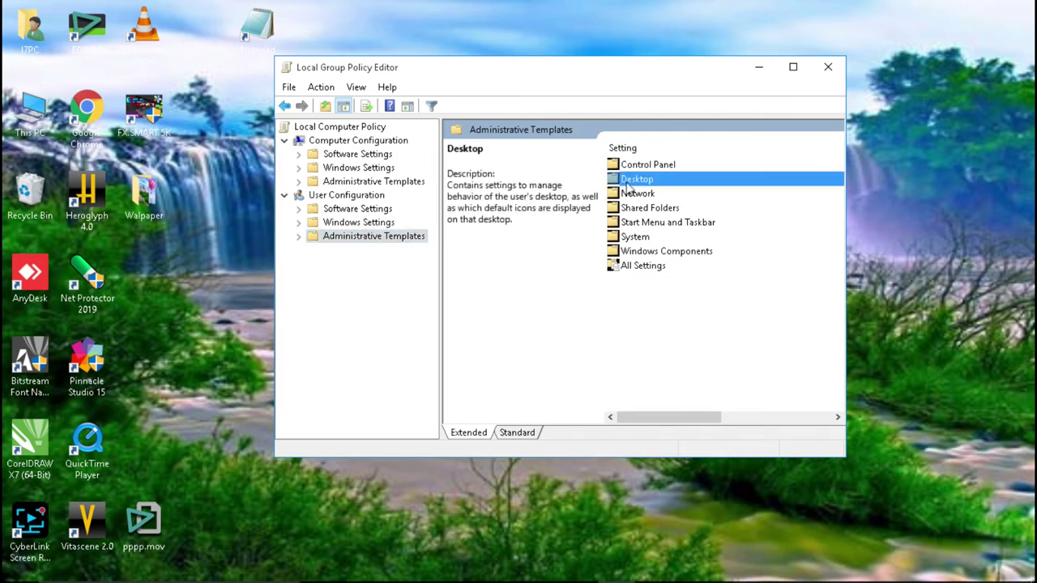
double_click(645, 180)
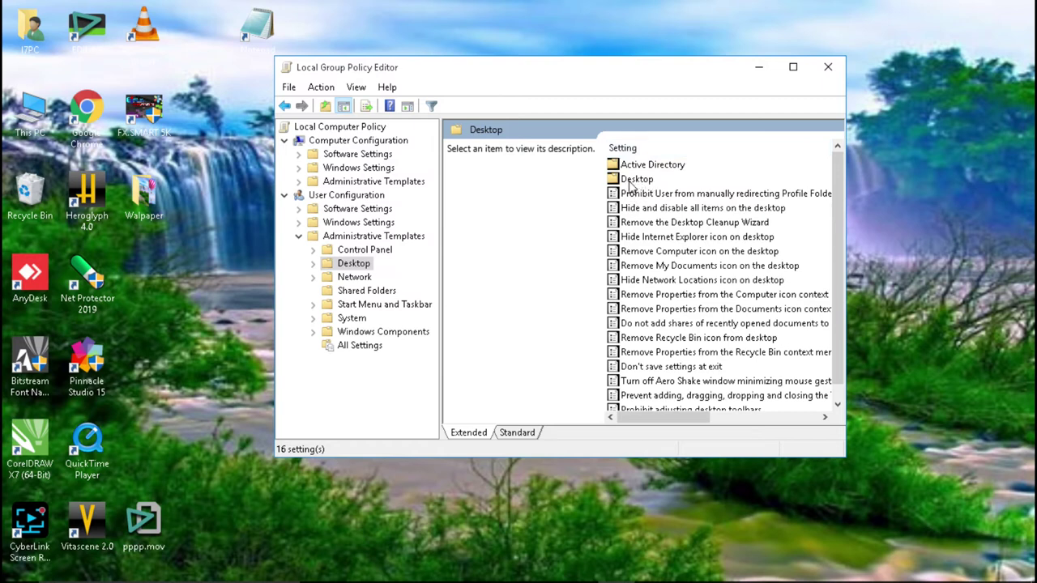
double_click(642, 182)
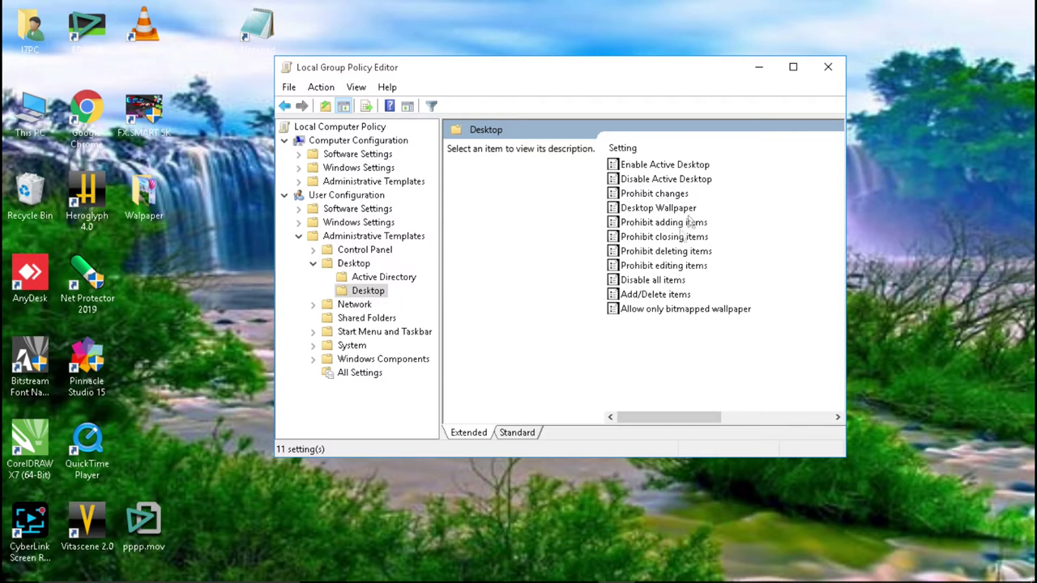
Step: Open the Desktop Wallpaper policy setting and set it to Enabled, moving its dialog clear of the desktop icons
left_click(637, 208)
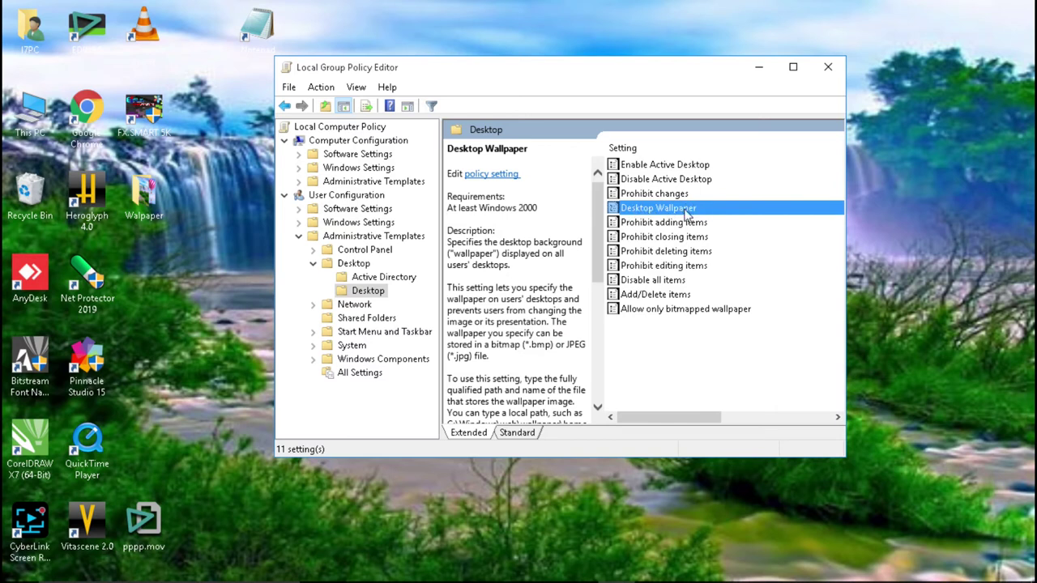
double_click(696, 213)
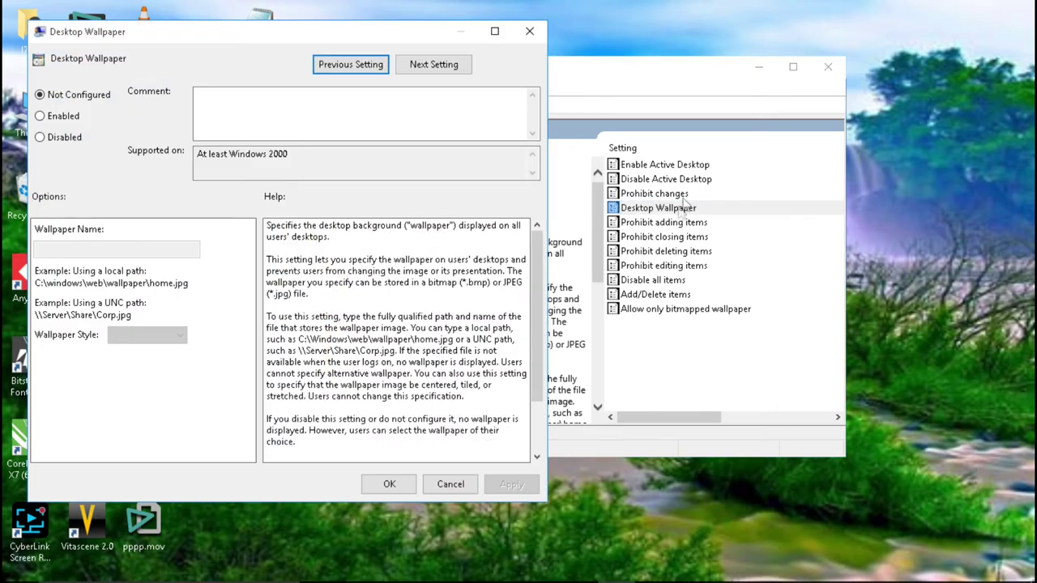
left_click_drag(298, 35, 458, 23)
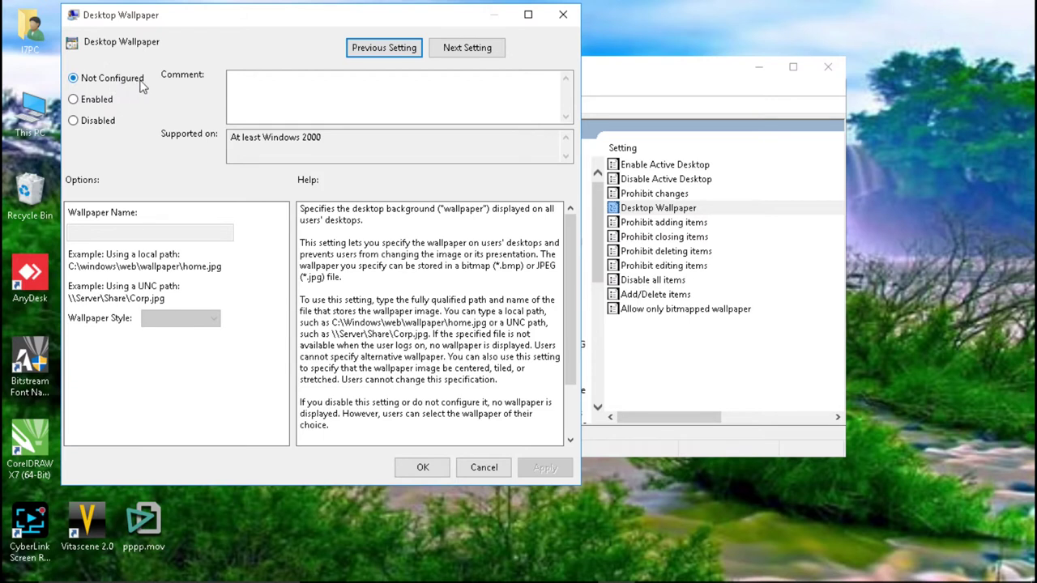
left_click(73, 100)
left_click_drag(215, 21, 459, 17)
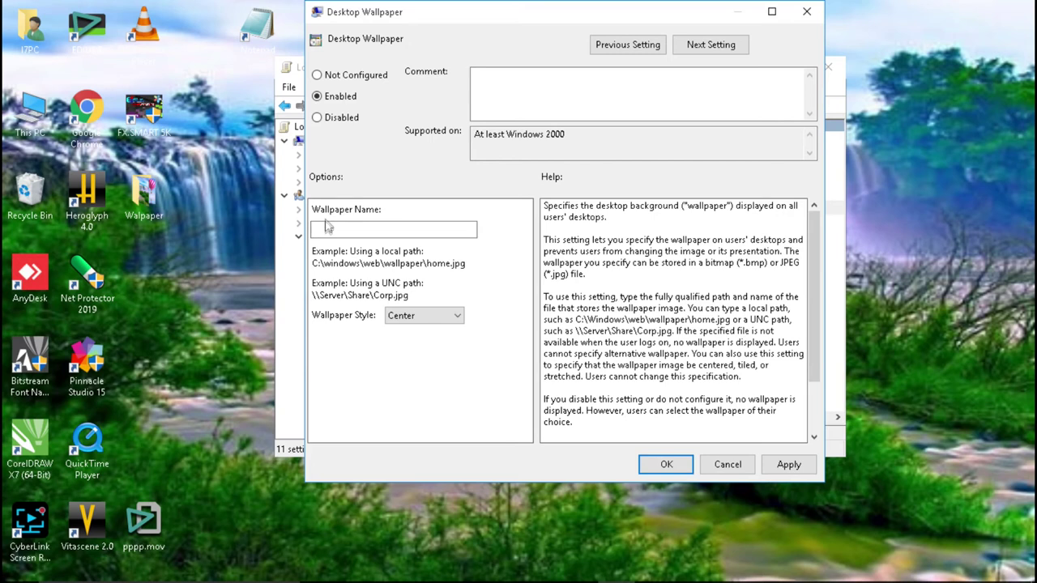
Step: Open the Walpaper folder on the desktop and select the Desktop-Wallpaper-HD2 image as the source for Wallpaper Name
left_click(335, 225)
left_click(335, 226)
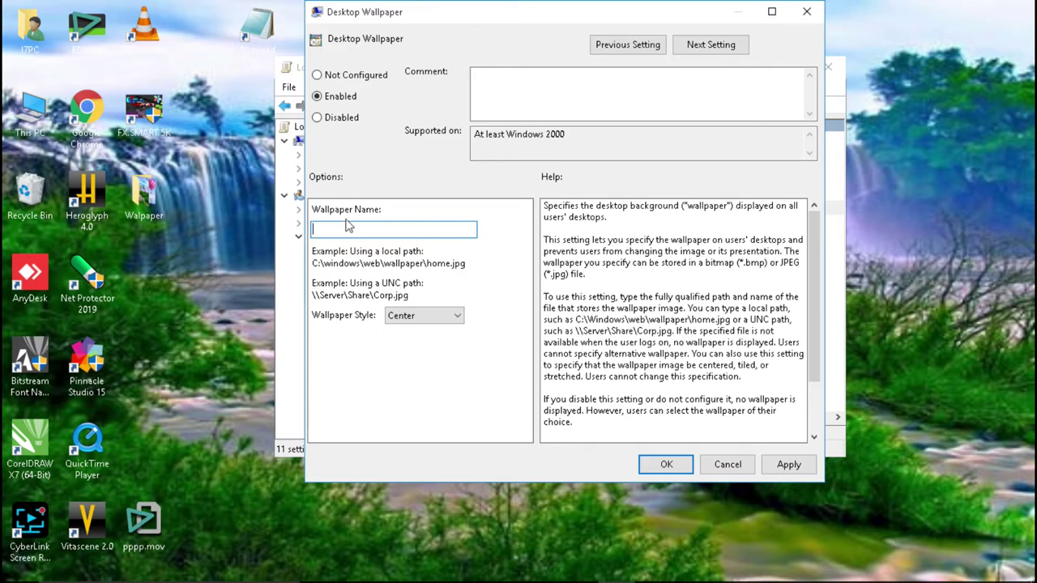
double_click(151, 201)
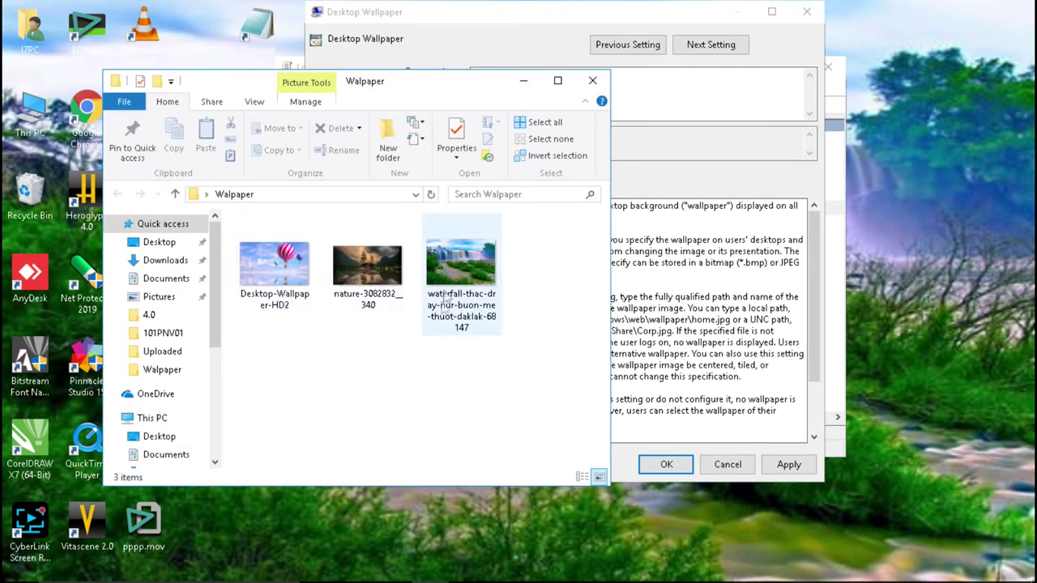
left_click(262, 270)
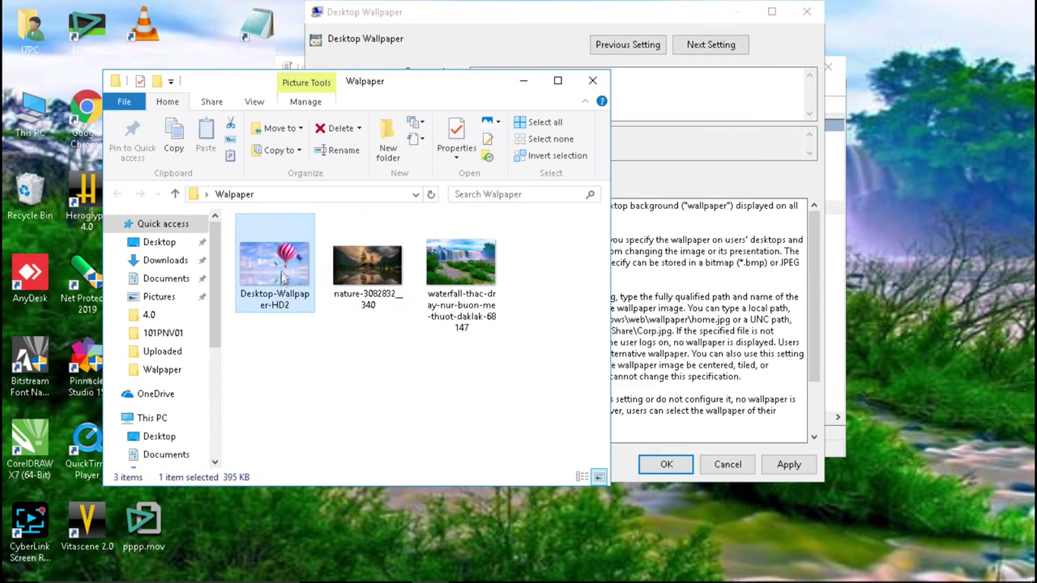
Step: Copy the full path of the Walpaper folder from its address bar
left_click(273, 195)
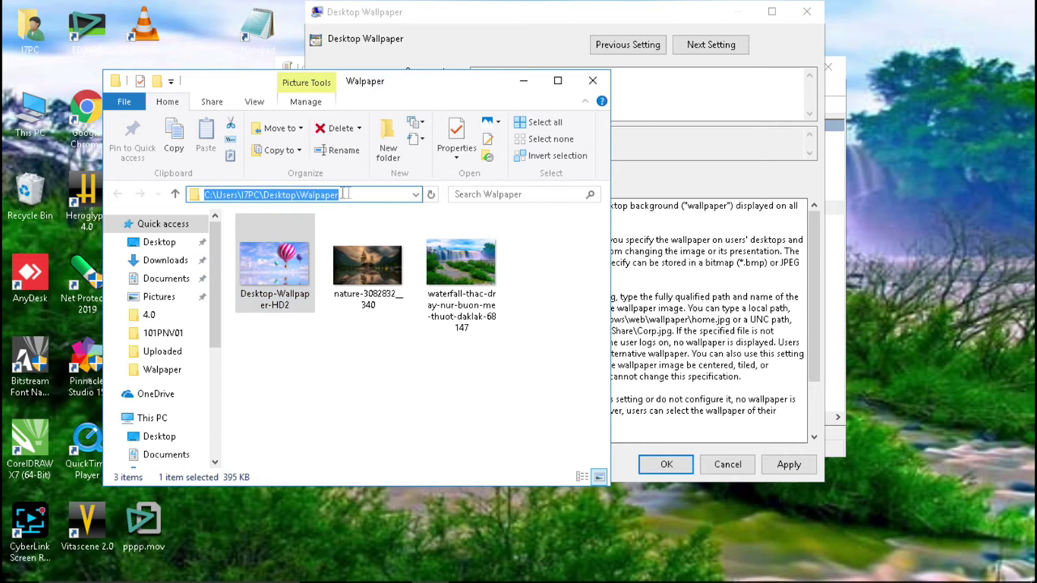
right_click(264, 195)
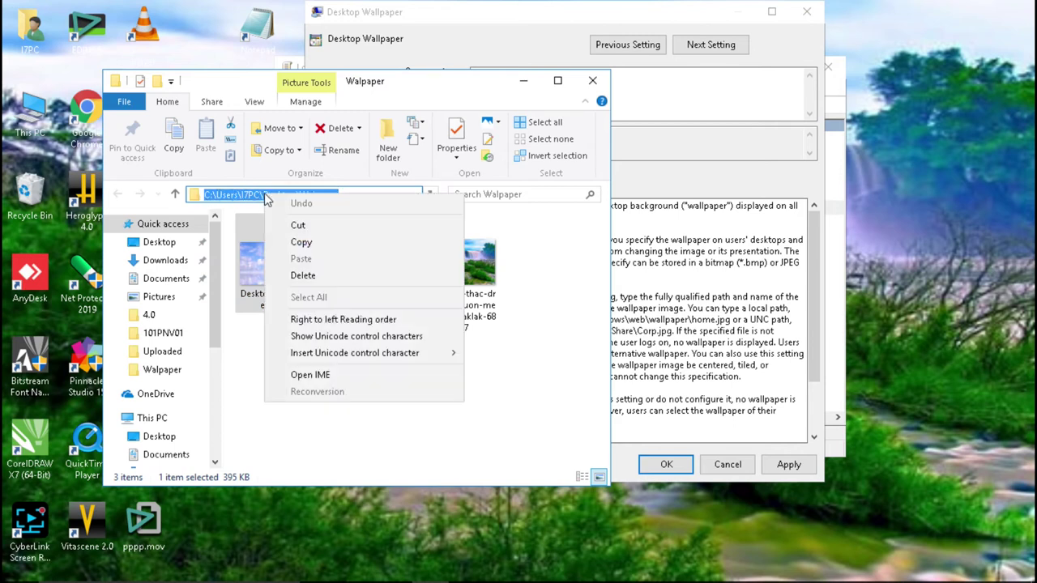
left_click(298, 241)
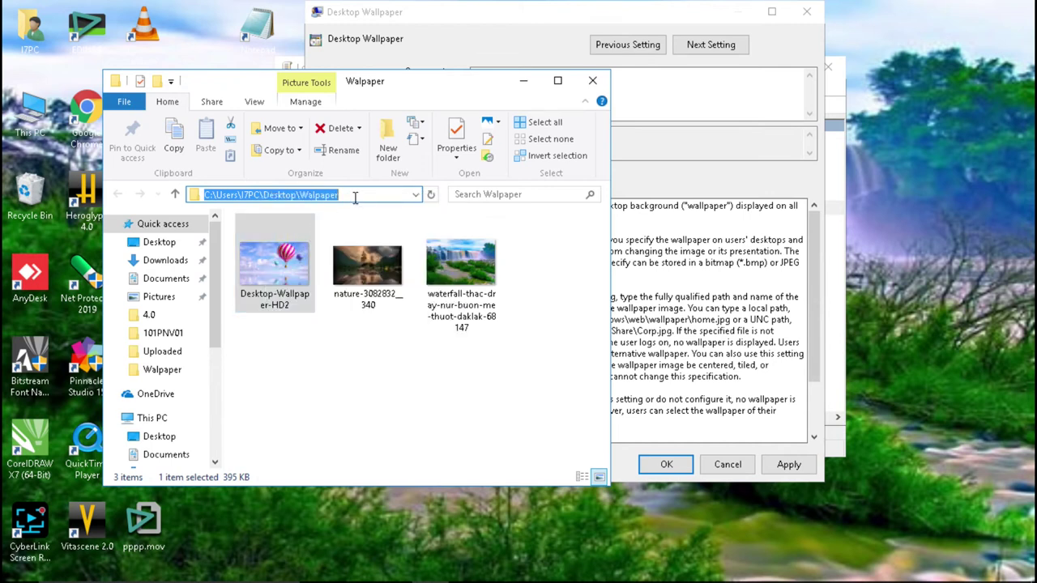
right_click(285, 194)
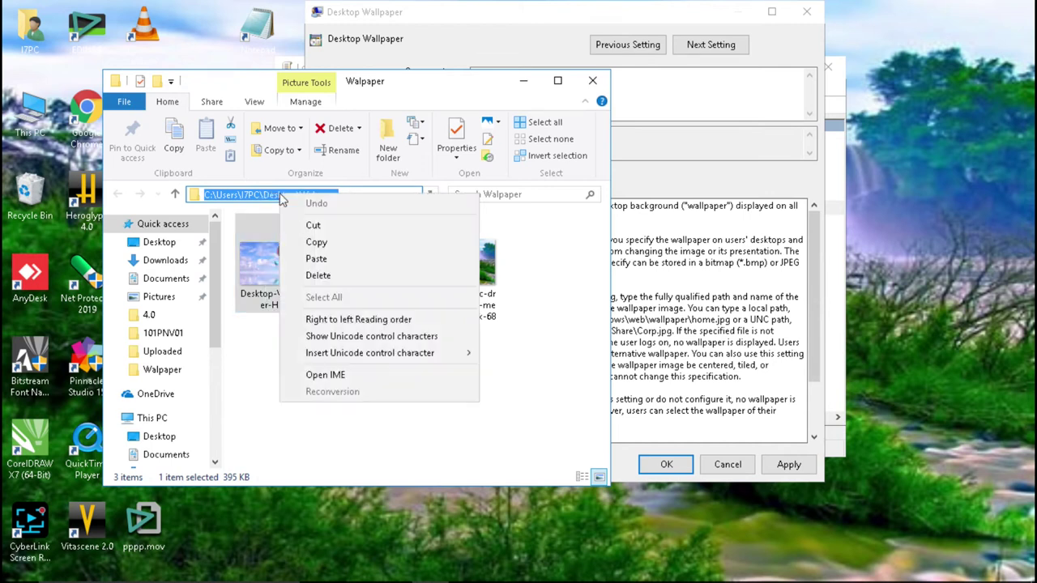
left_click(316, 242)
left_click(358, 380)
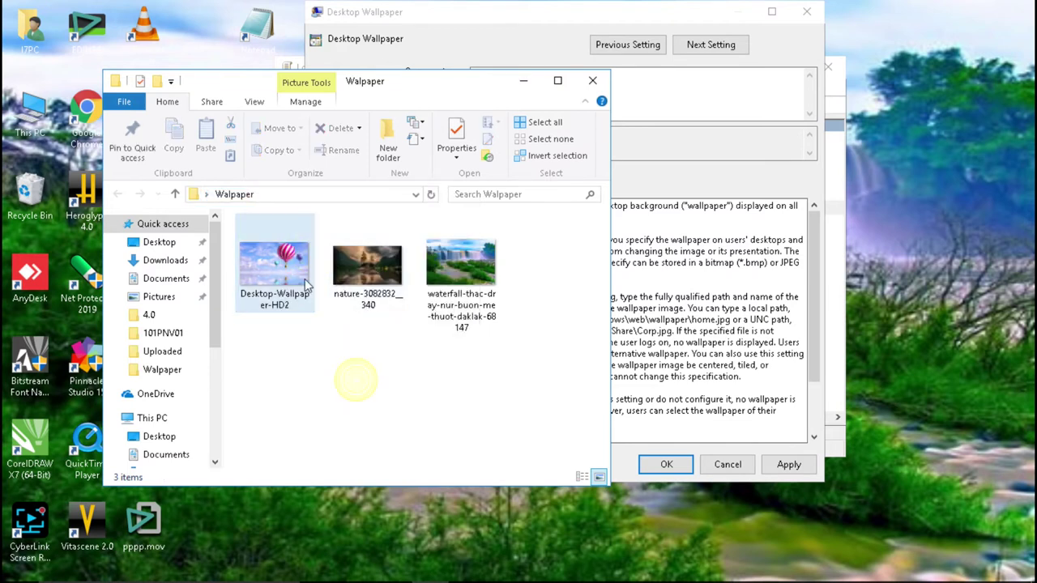
Step: Move the folder window aside and view the Walpaper folder's location in its properties, closing them again
left_click_drag(435, 84, 368, 23)
right_click(181, 161)
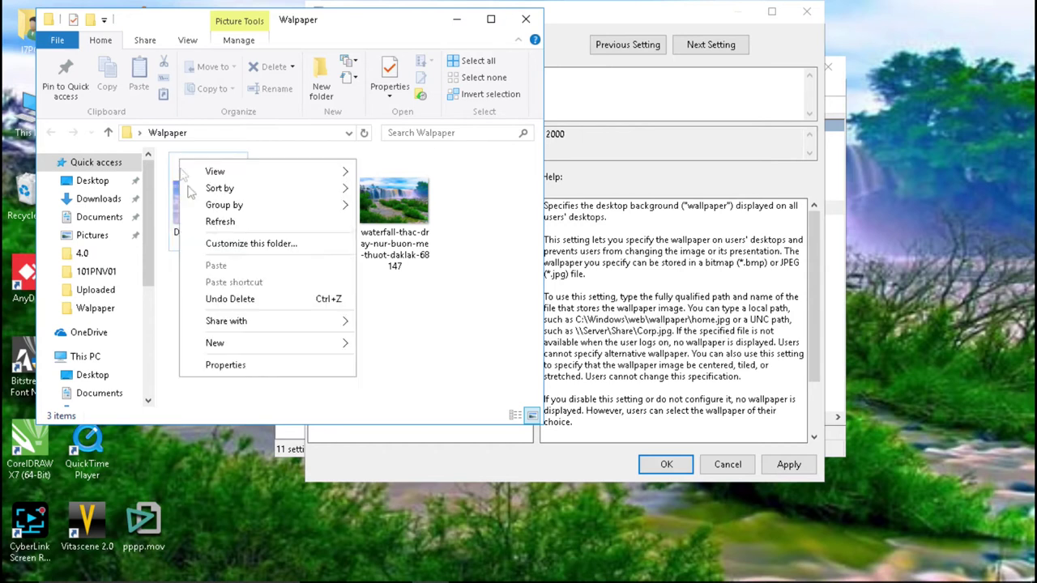
left_click(225, 365)
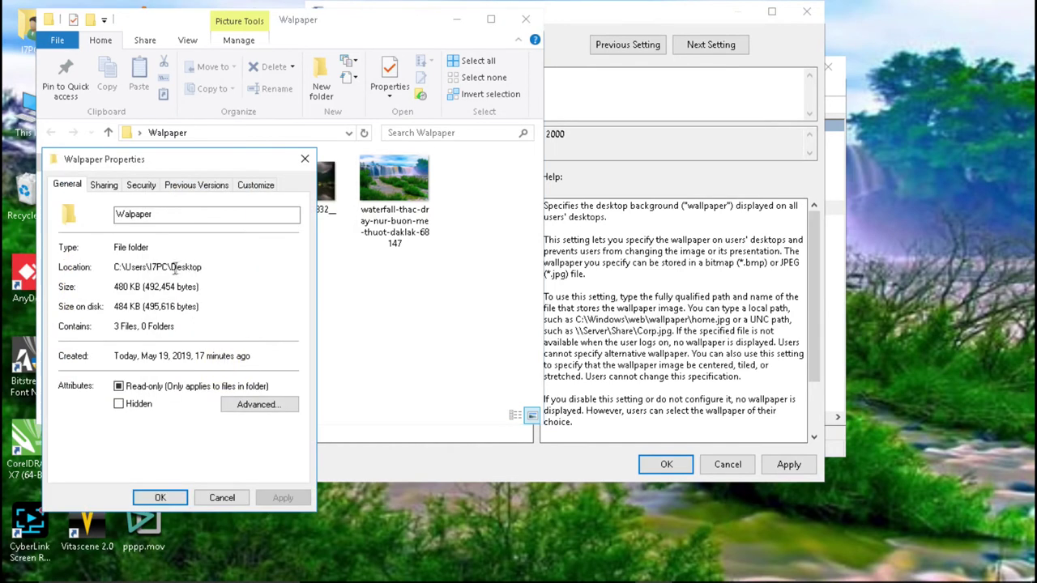
left_click(306, 160)
Step: Copy the location path from the Desktop-Wallpaper-HD2 image's properties and close the properties
right_click(195, 184)
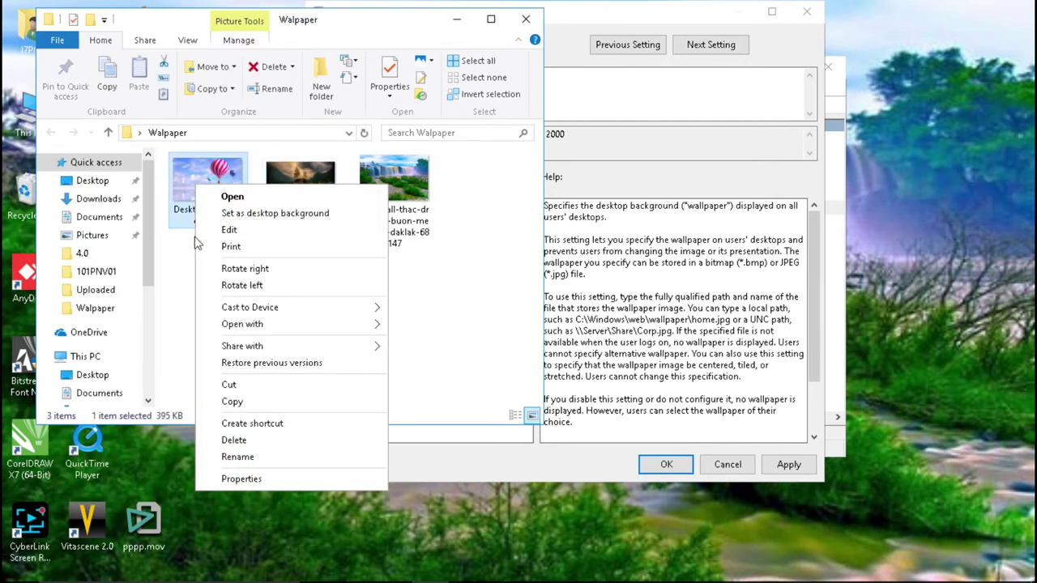
left_click(241, 478)
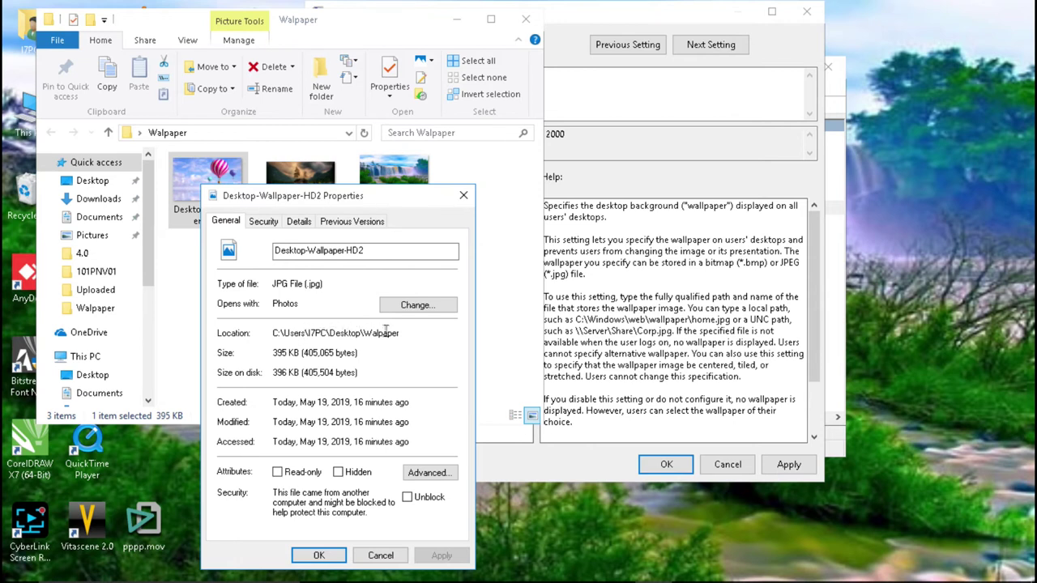
left_click_drag(402, 332, 267, 331)
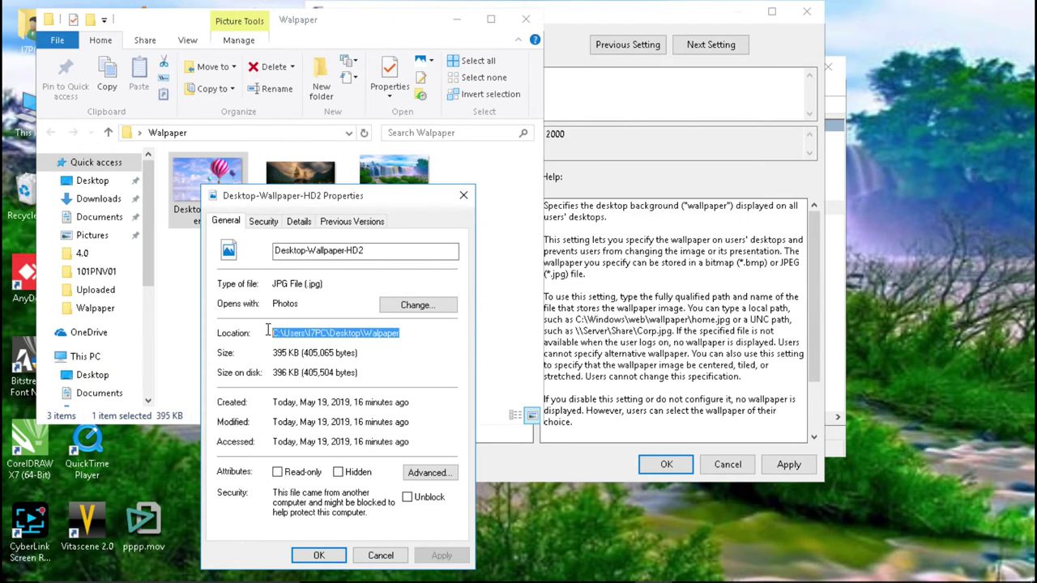
right_click(310, 339)
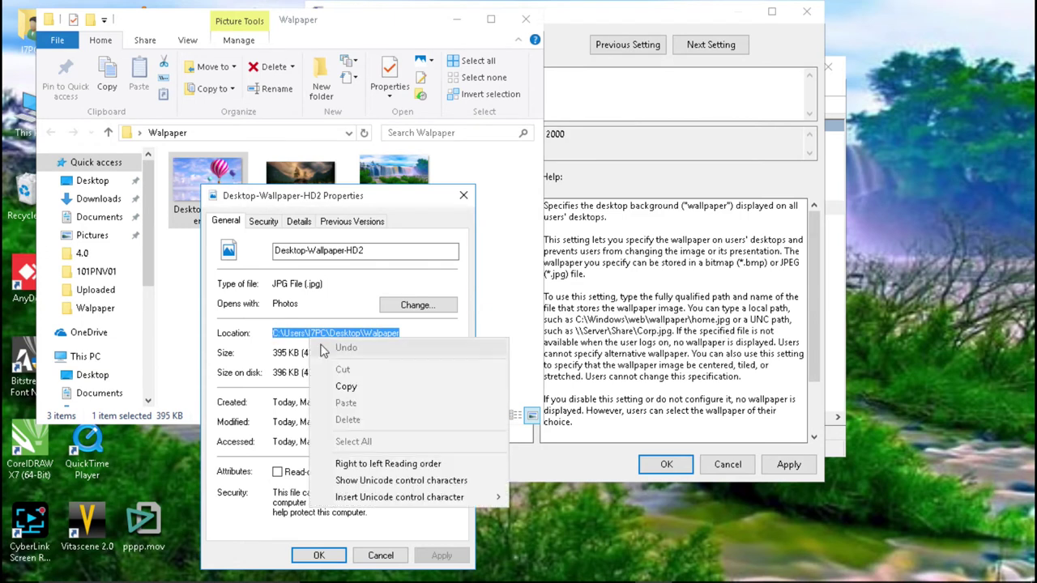
left_click(357, 389)
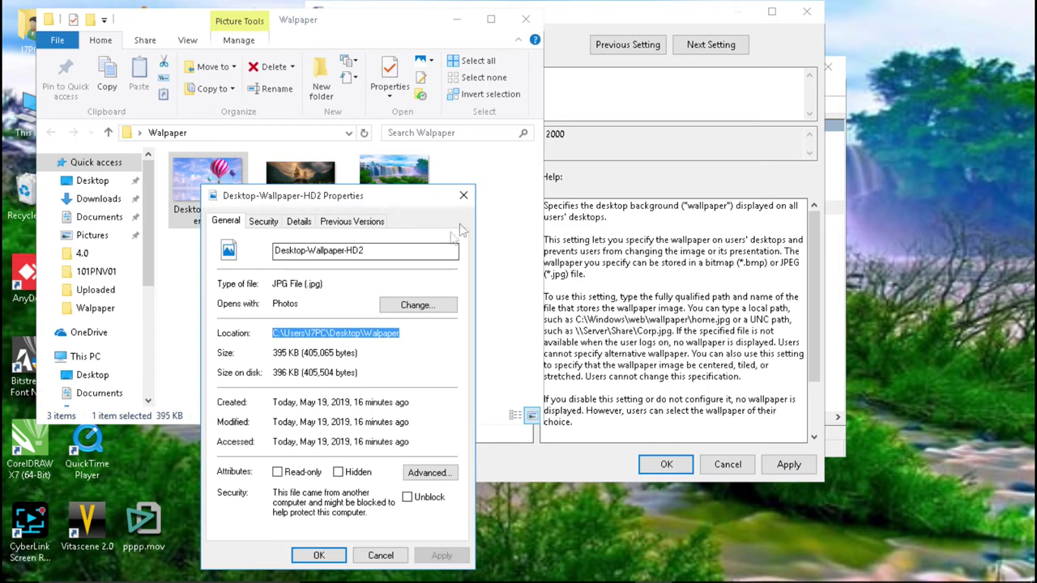
left_click(463, 196)
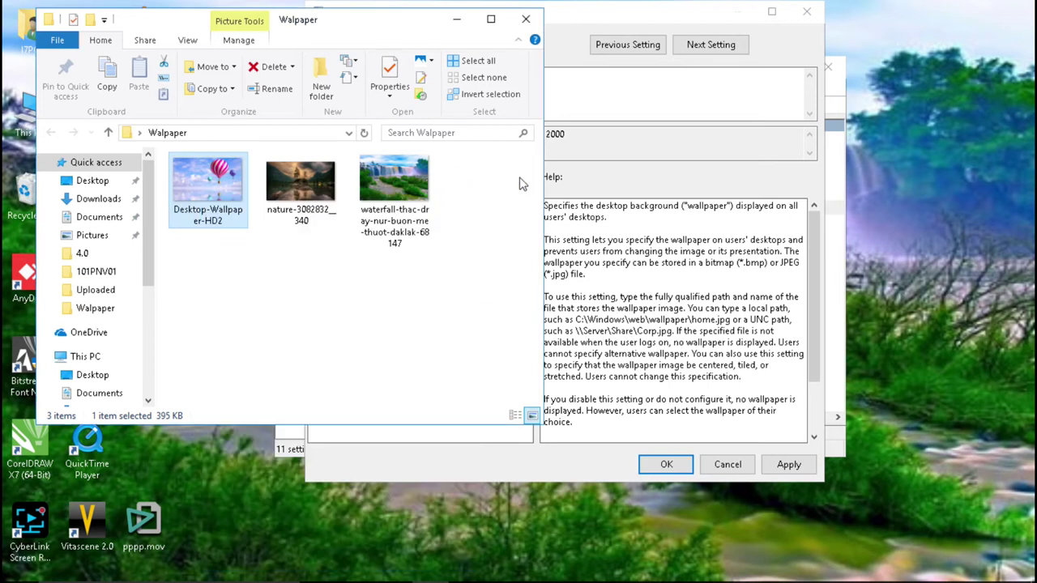
Step: Paste the copied location into the policy's Wallpaper Name with a trailing backslash, giving C:\Users\I7PC\Desktop\Walpaper\
left_click(592, 154)
left_click(346, 233)
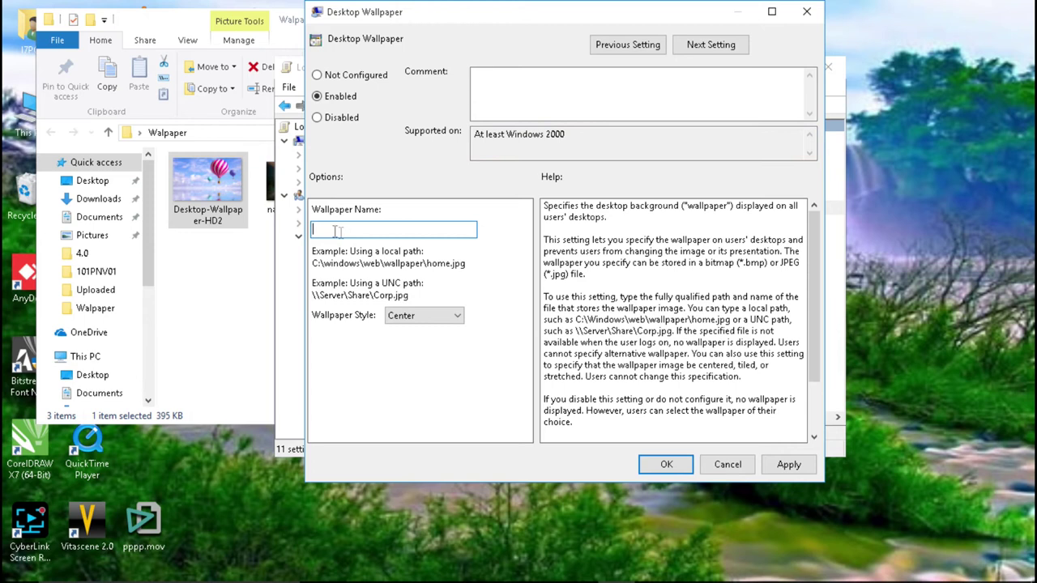
right_click(369, 231)
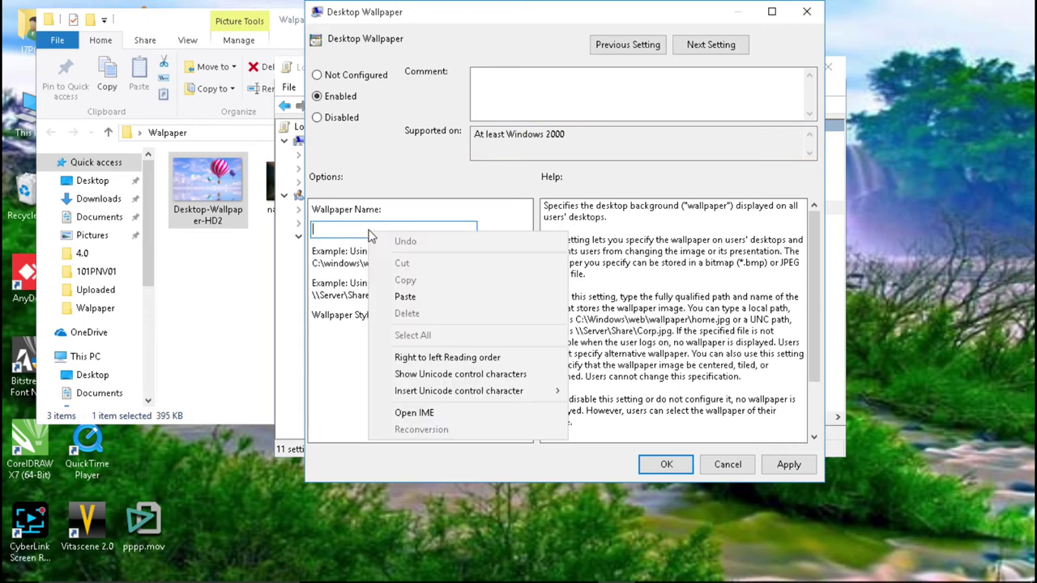
left_click(415, 296)
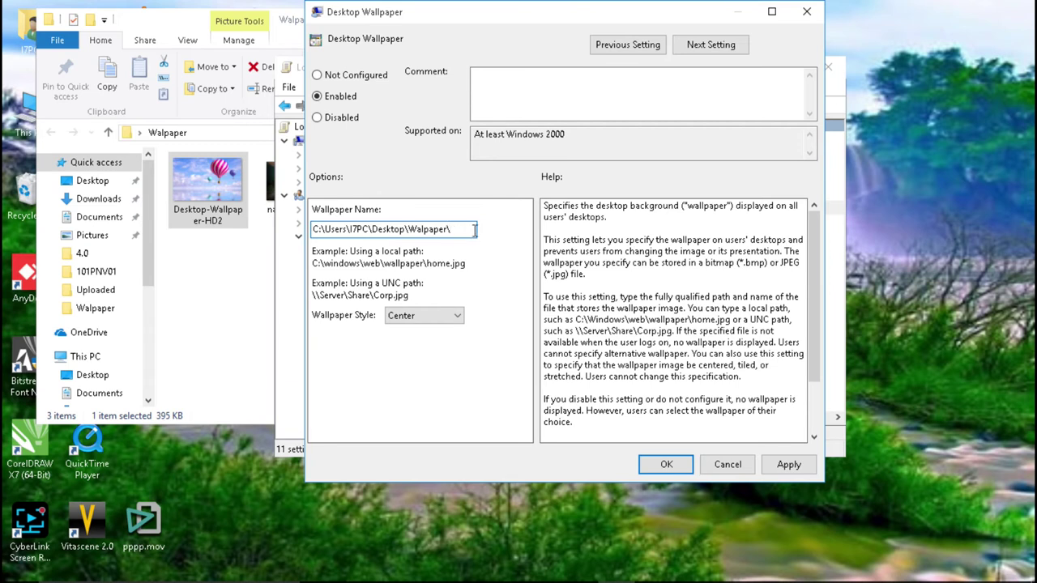
Step: Copy the file name Desktop-Wallpaper-HD2 from the image's properties and close the properties
left_click(200, 266)
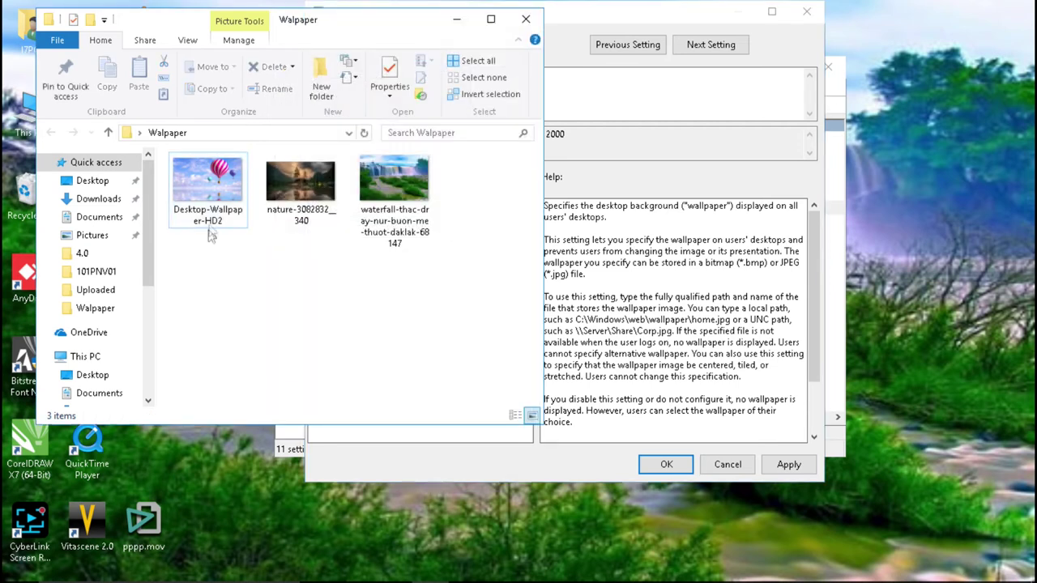
right_click(214, 195)
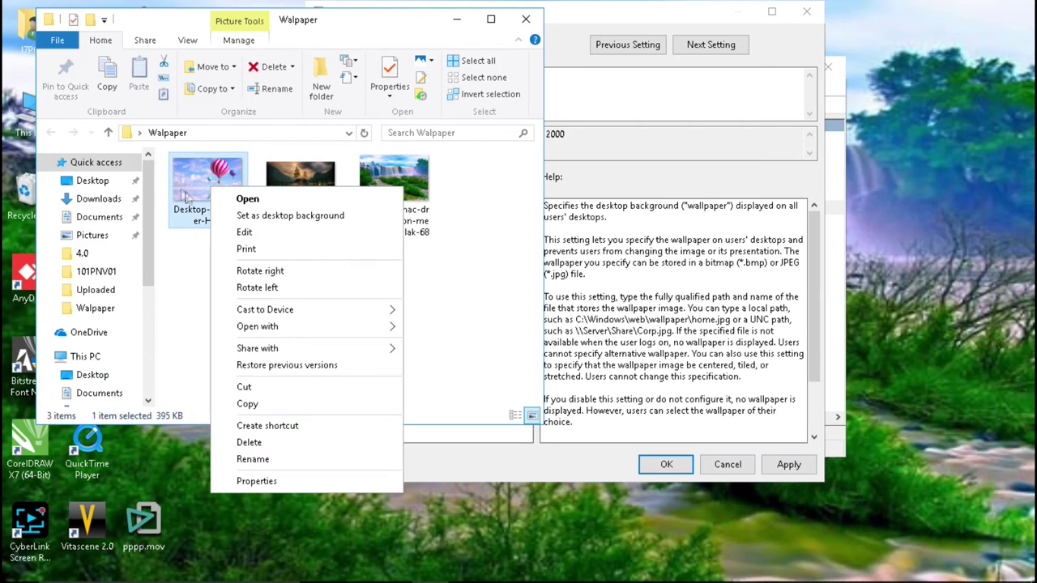
left_click(176, 177)
right_click(178, 176)
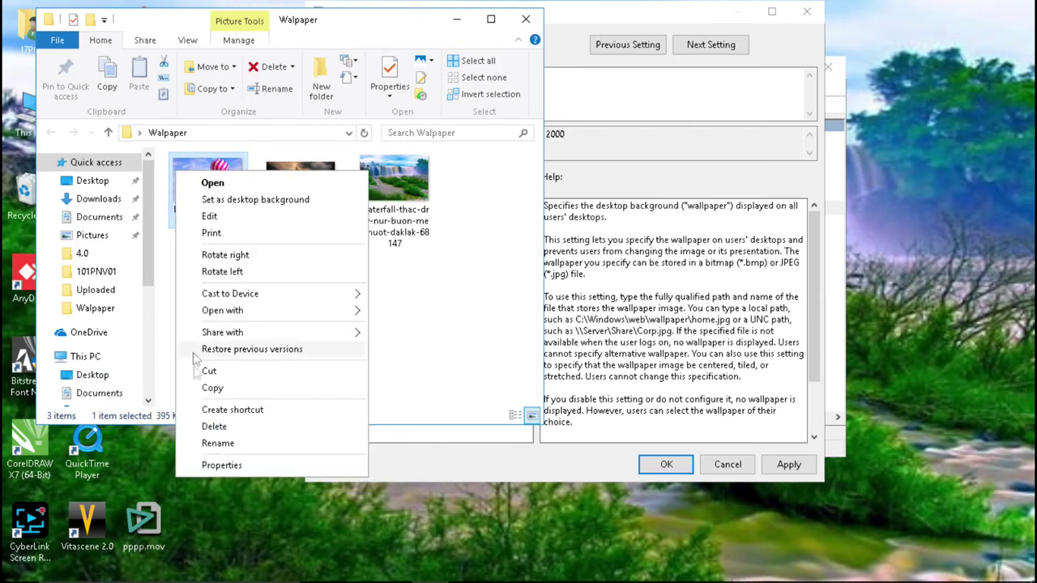
left_click(221, 465)
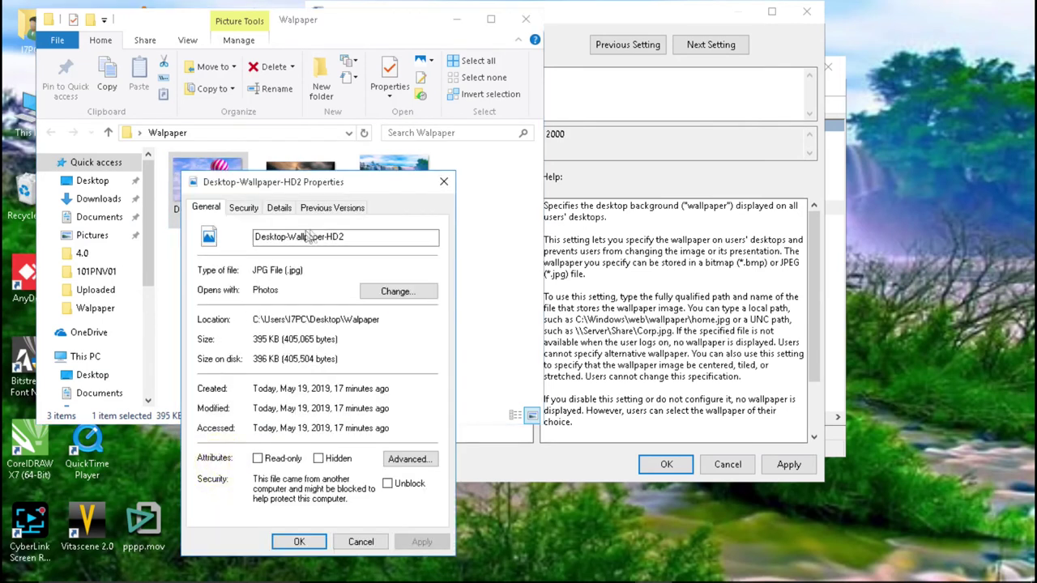
left_click_drag(356, 236, 248, 235)
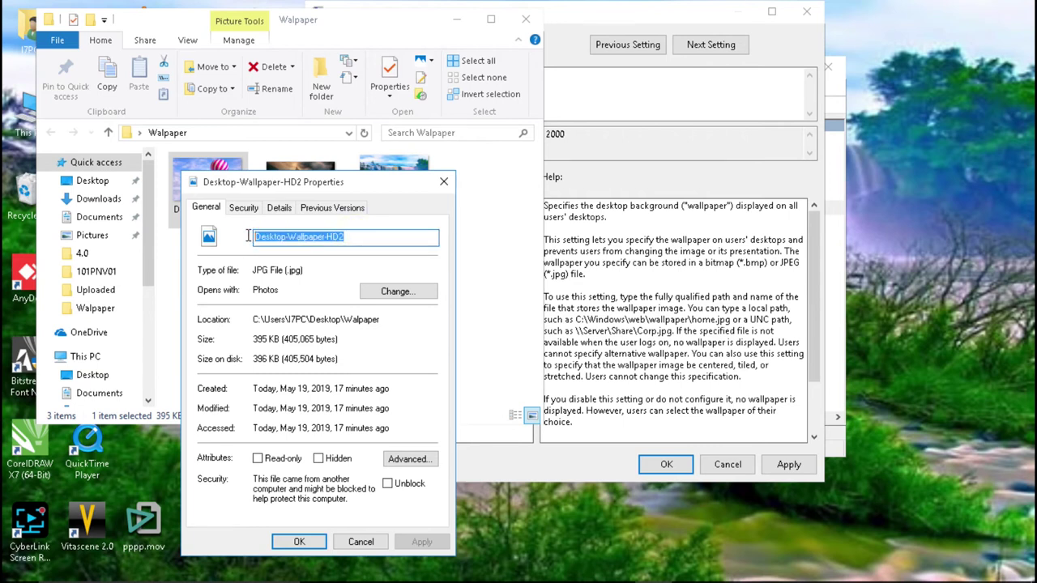
right_click(304, 239)
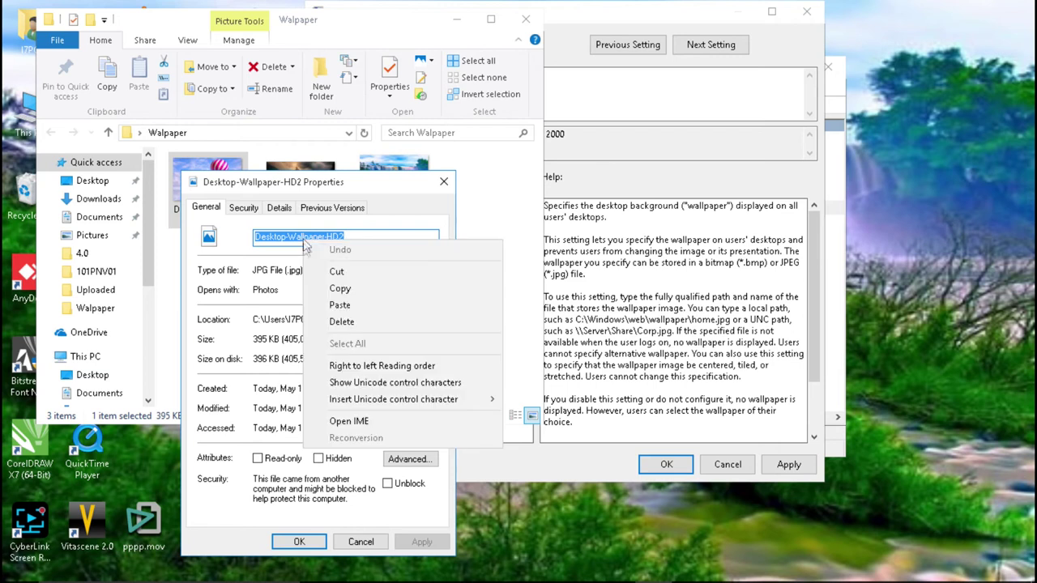
left_click(338, 290)
left_click(444, 183)
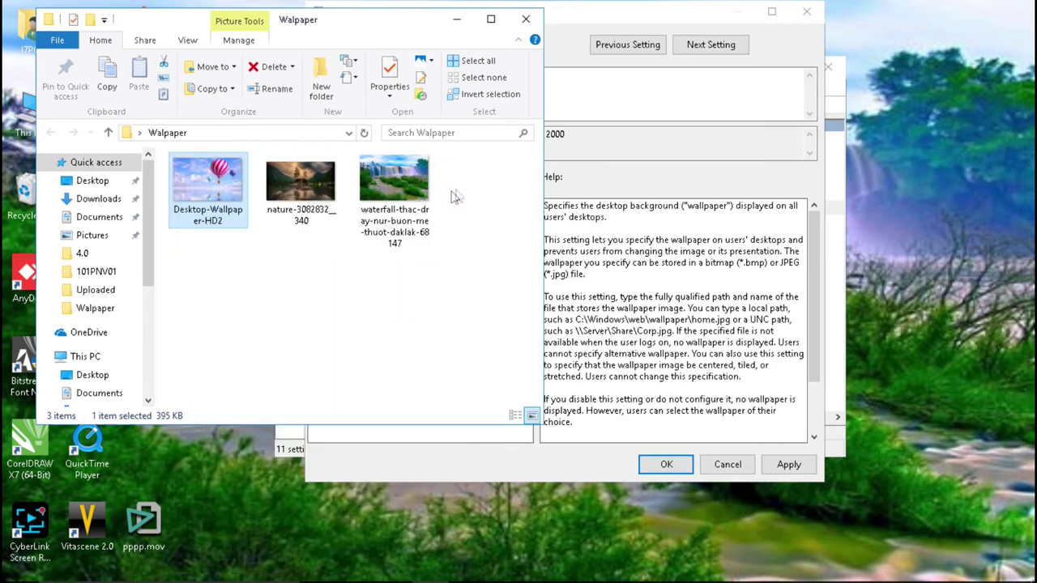
Step: Append the copied file name Desktop-Wallpaper-HD2 and a period to the Wallpaper Name path
left_click(593, 168)
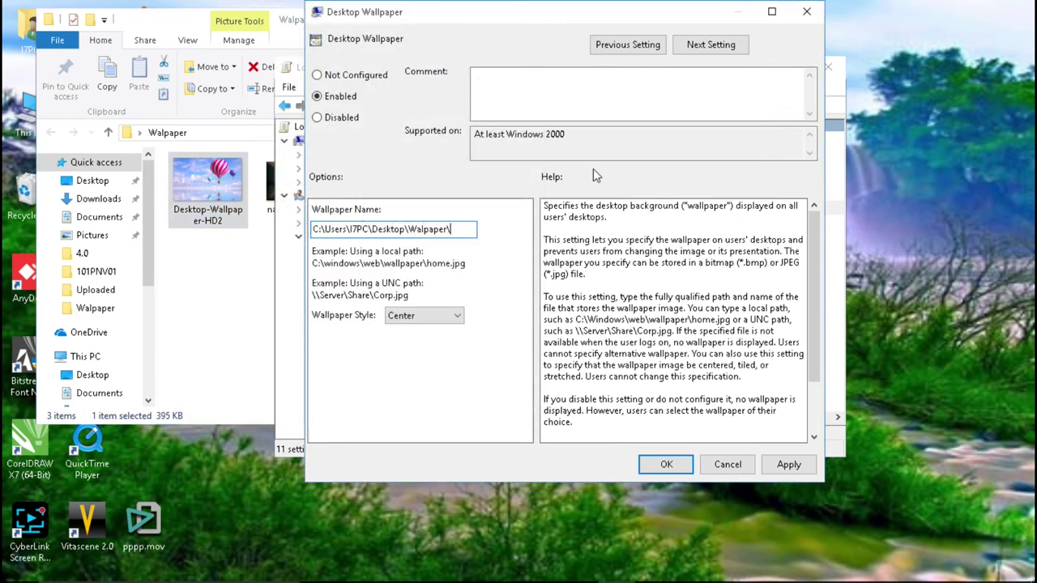
left_click(470, 228)
right_click(467, 229)
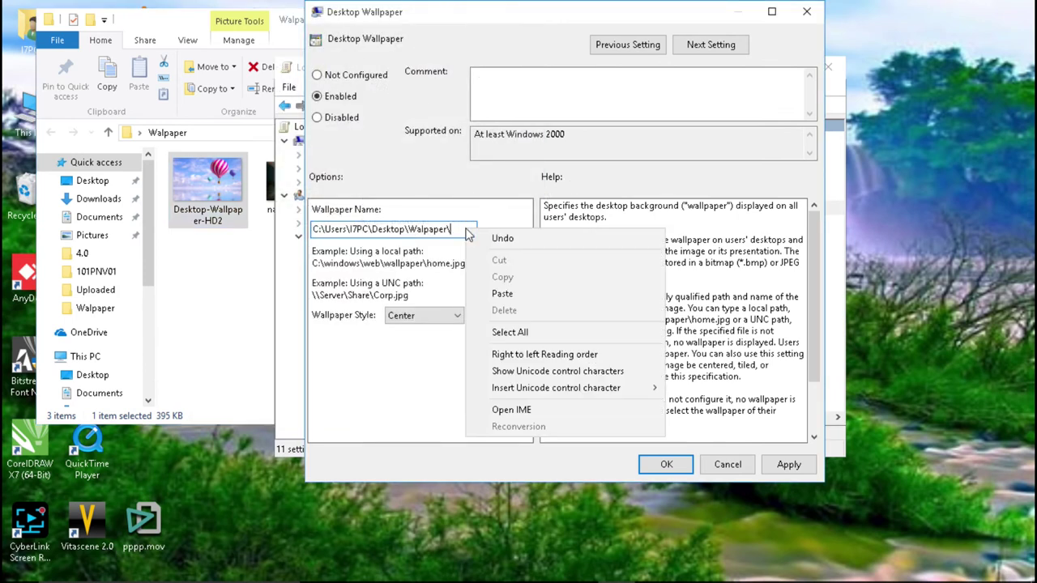
left_click(502, 294)
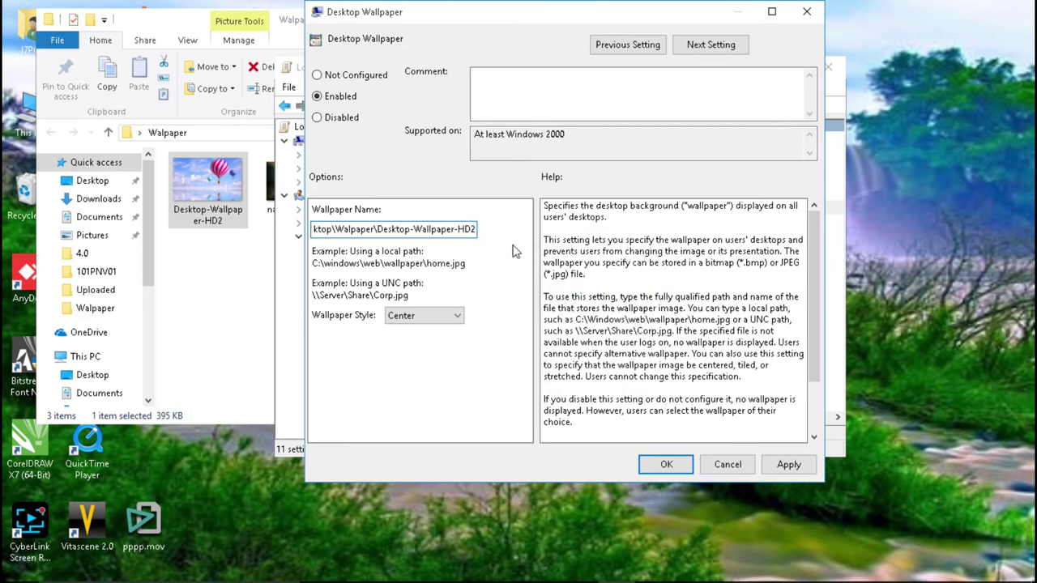
type(".")
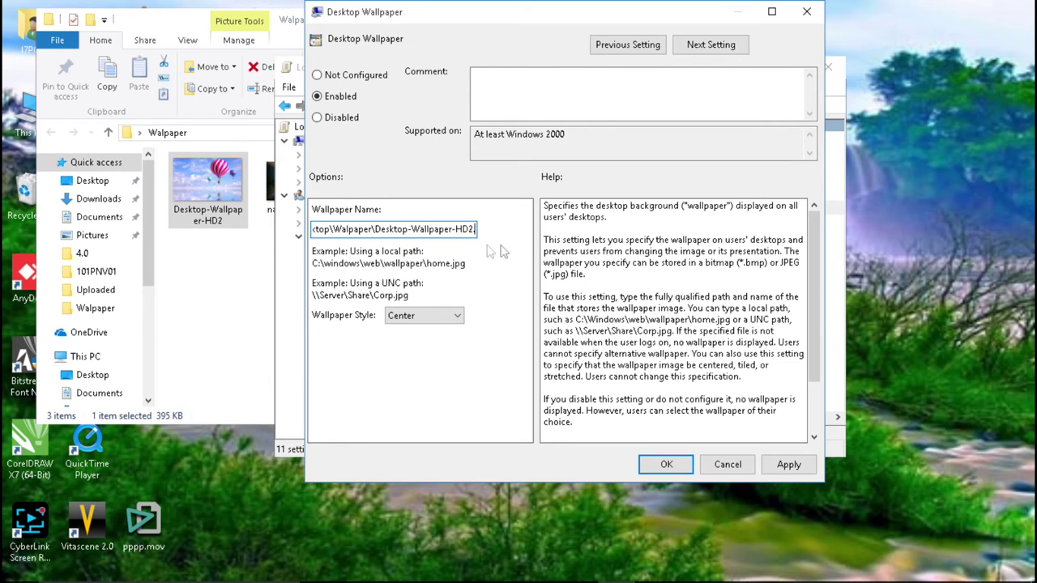
Step: Check the Desktop-Wallpaper-HD2 image's file type in its properties and return to the end of the Wallpaper Name path
left_click(209, 185)
right_click(209, 180)
left_click(189, 162)
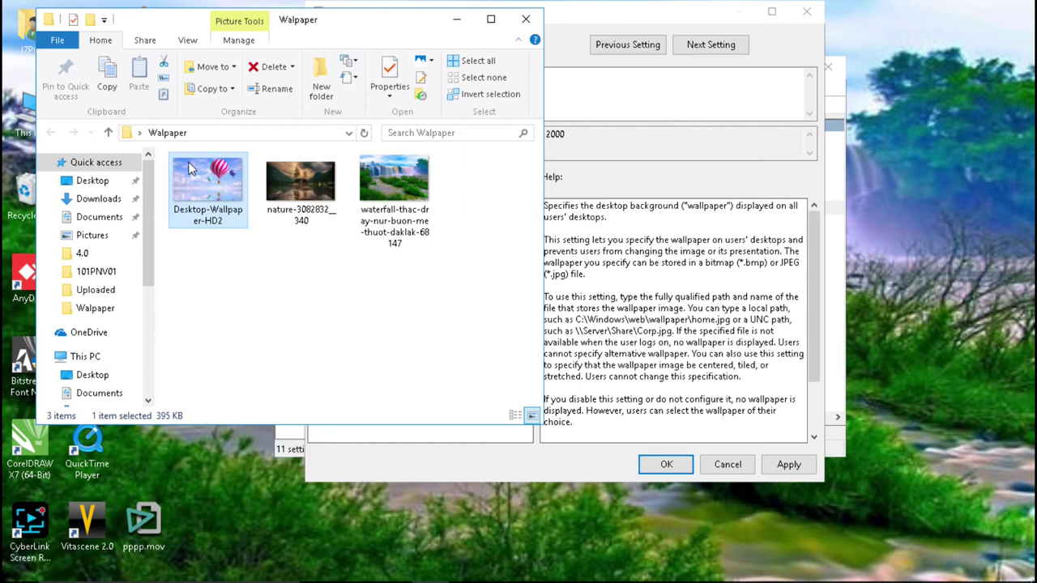
right_click(190, 162)
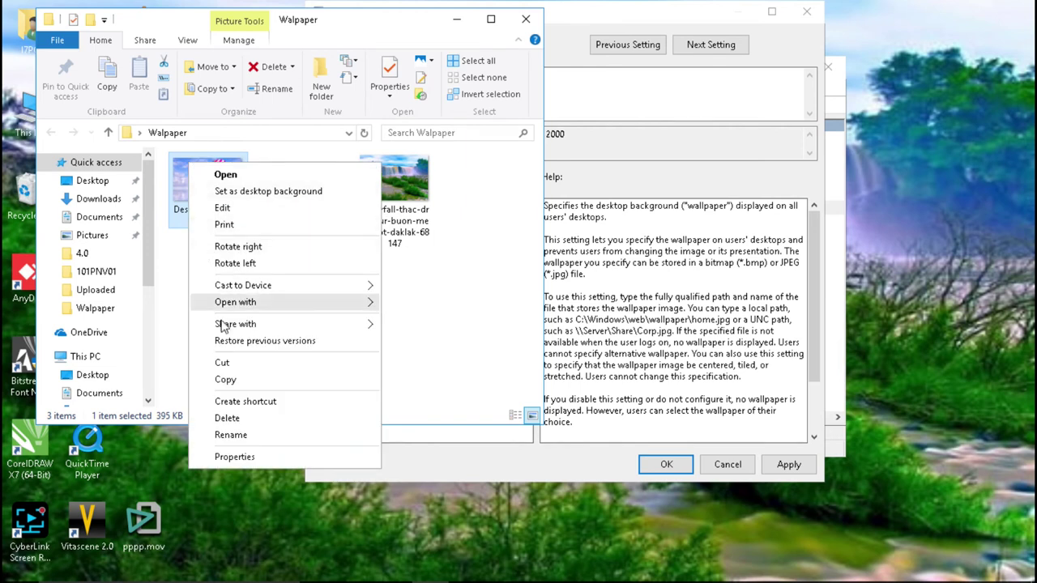
left_click(234, 459)
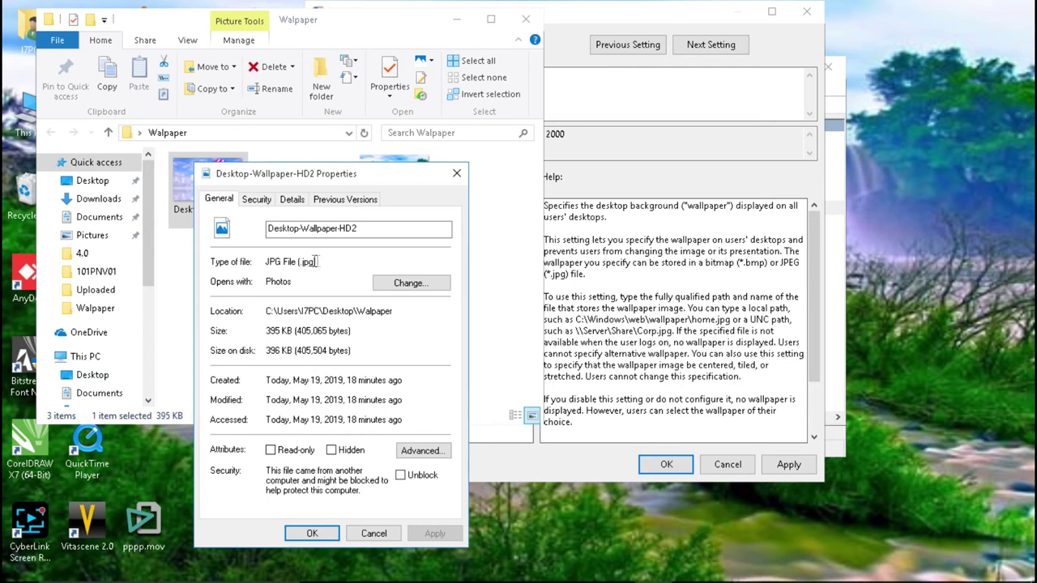
left_click(601, 147)
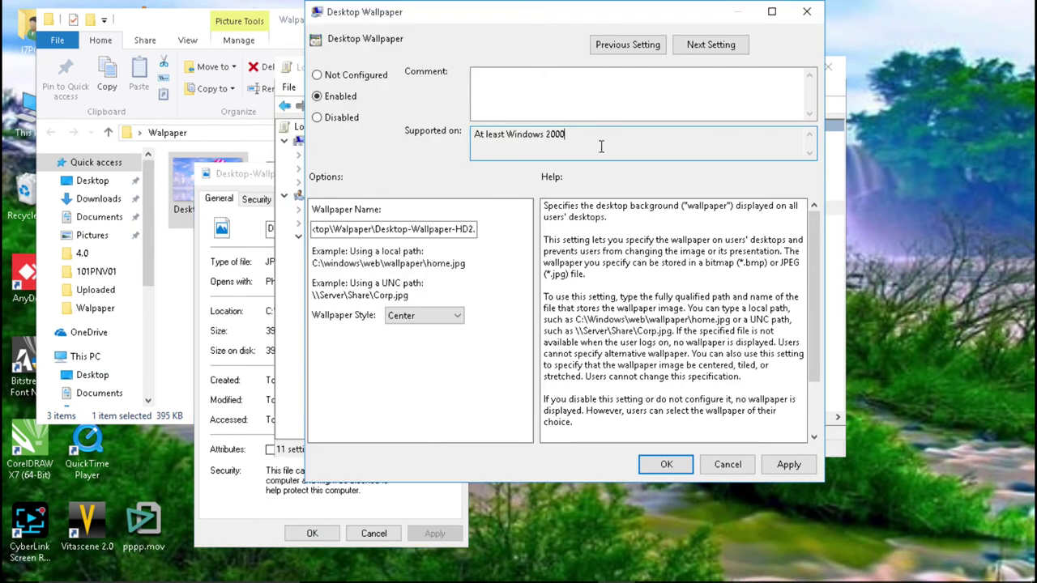
left_click(470, 231)
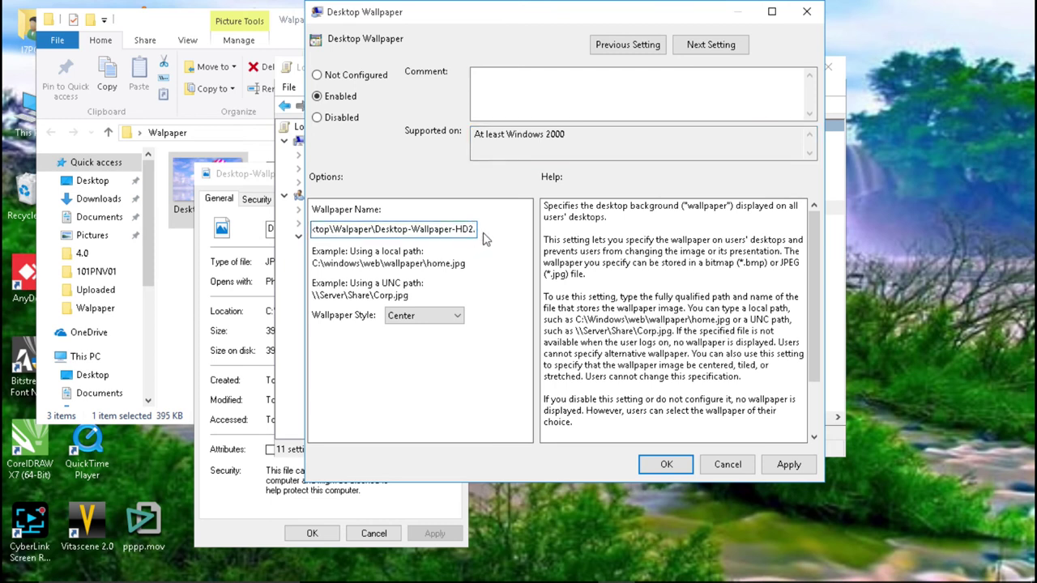
Step: Complete the Wallpaper Name path with the extension jpg, apply the Desktop Wallpaper policy and close its settings
type("jp")
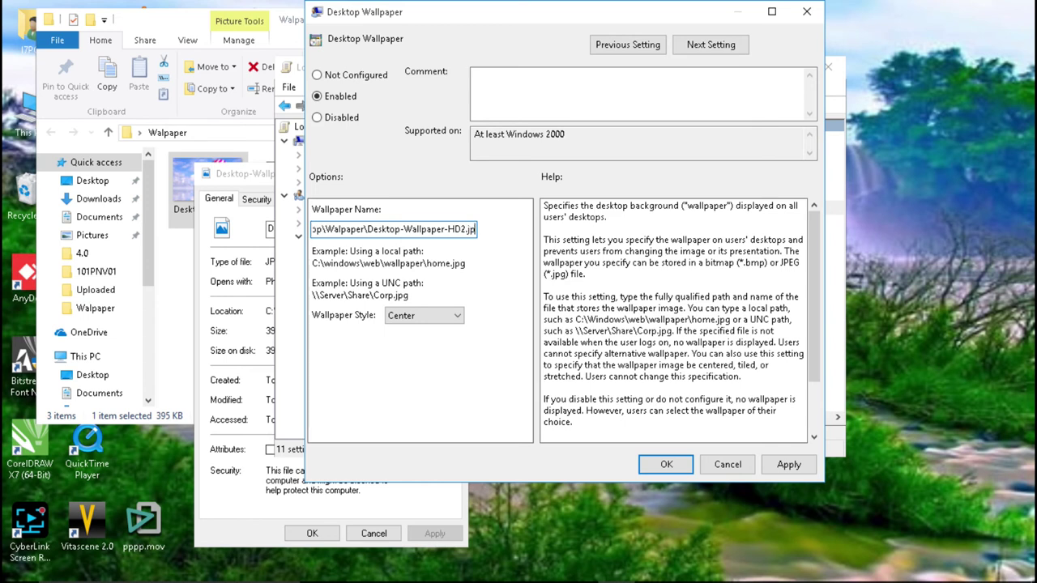
type("g")
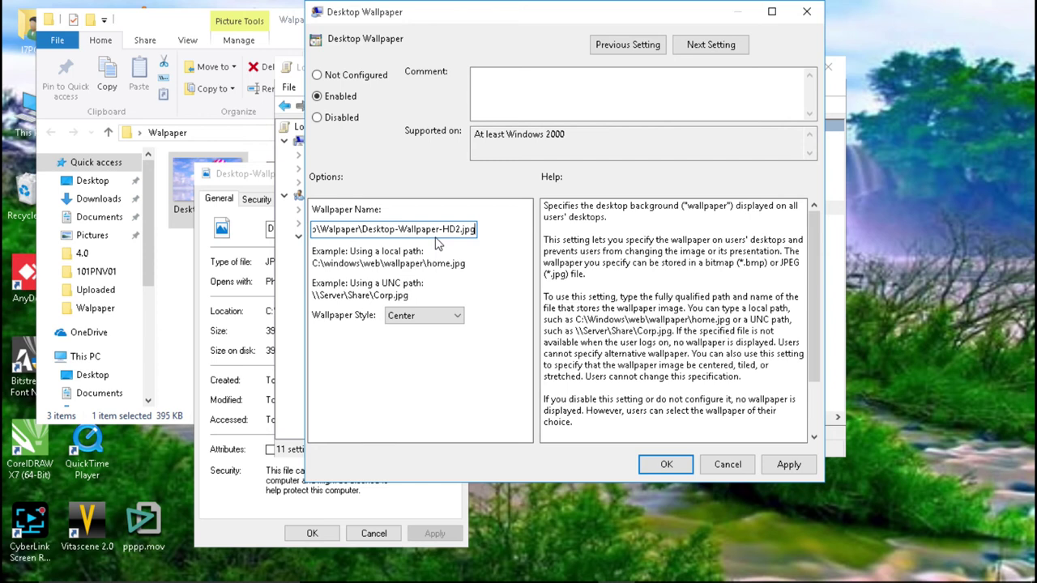
left_click(784, 468)
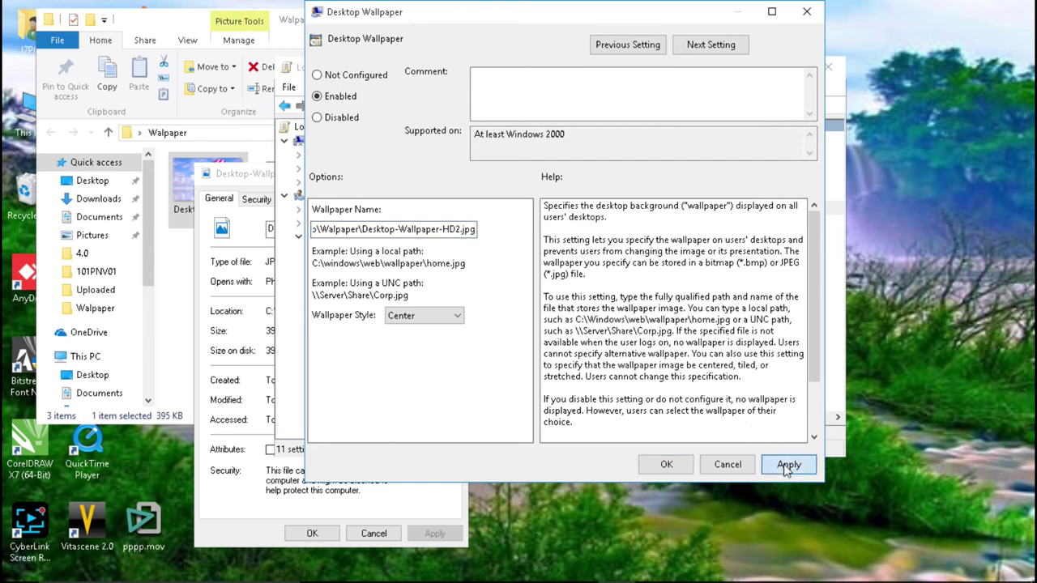
left_click(666, 468)
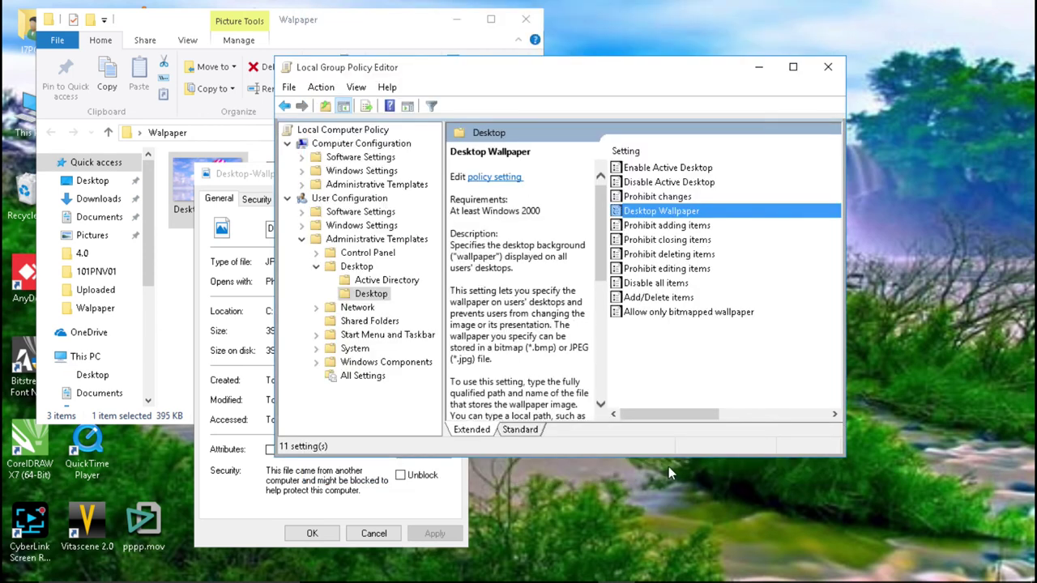
Step: Close the policy editor, the image properties and the Walpaper folder, and open the computer's power options
left_click(833, 67)
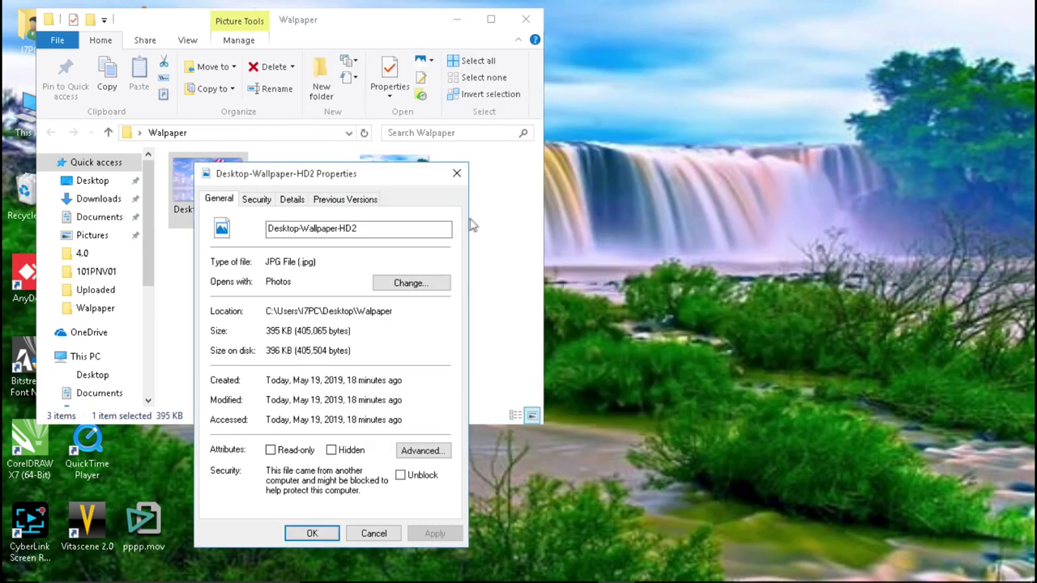
left_click(456, 173)
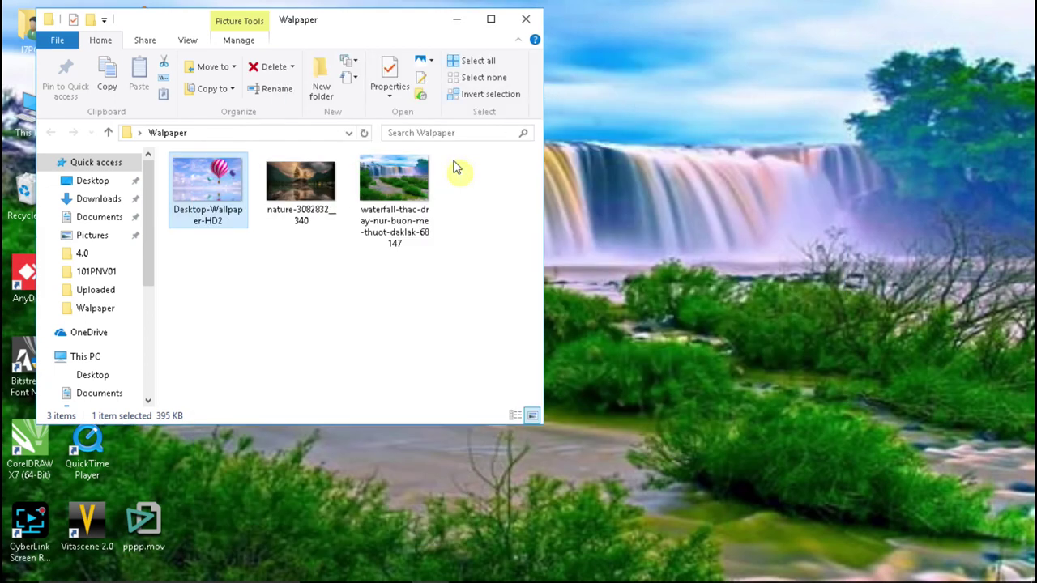
left_click(525, 19)
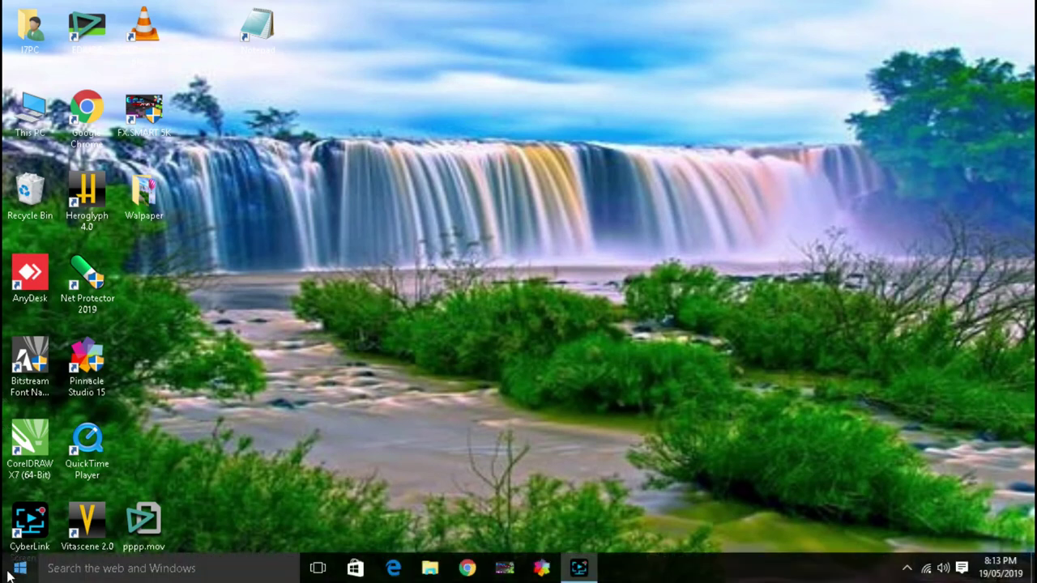
left_click(10, 573)
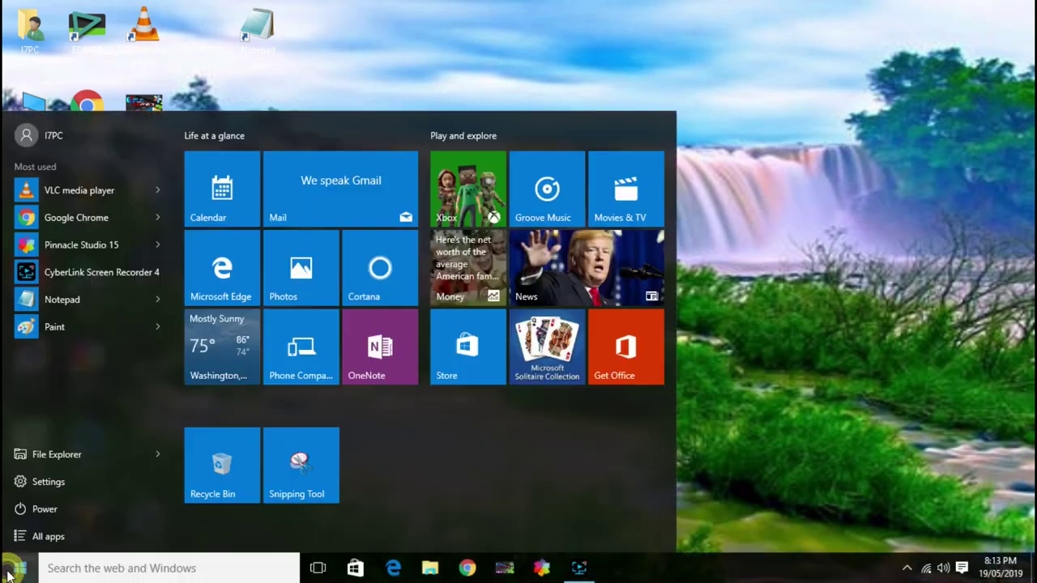
left_click(45, 511)
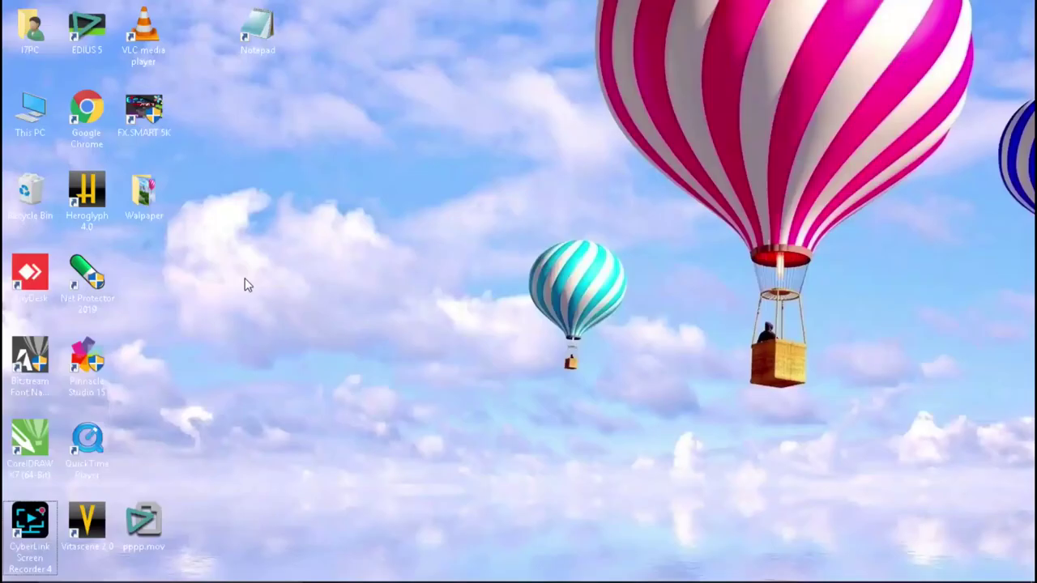
Step: Open the Walpaper folder on the desktop and try to set nature-3082832__340 as the desktop background
double_click(149, 208)
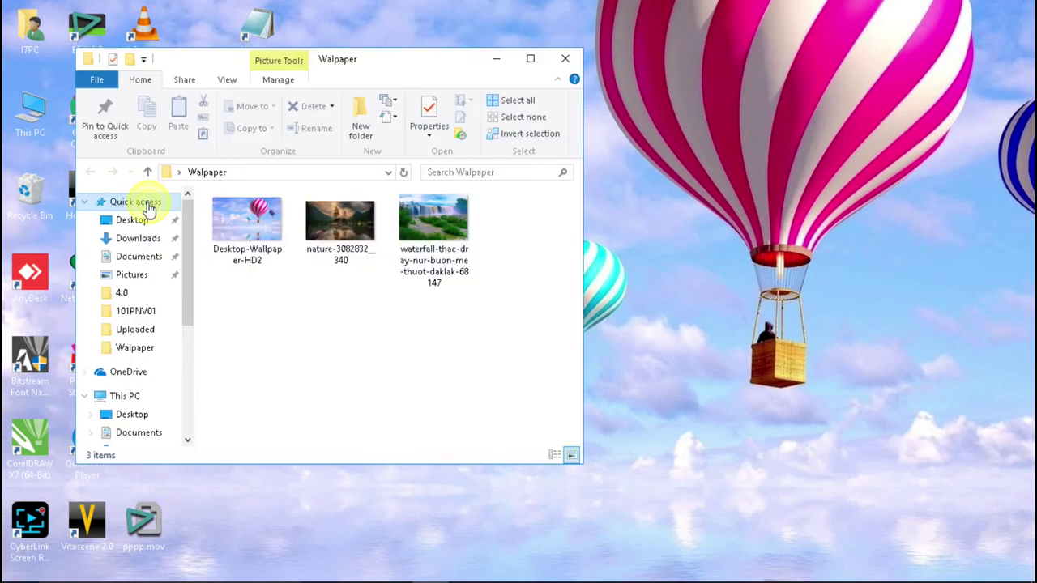
left_click(295, 303)
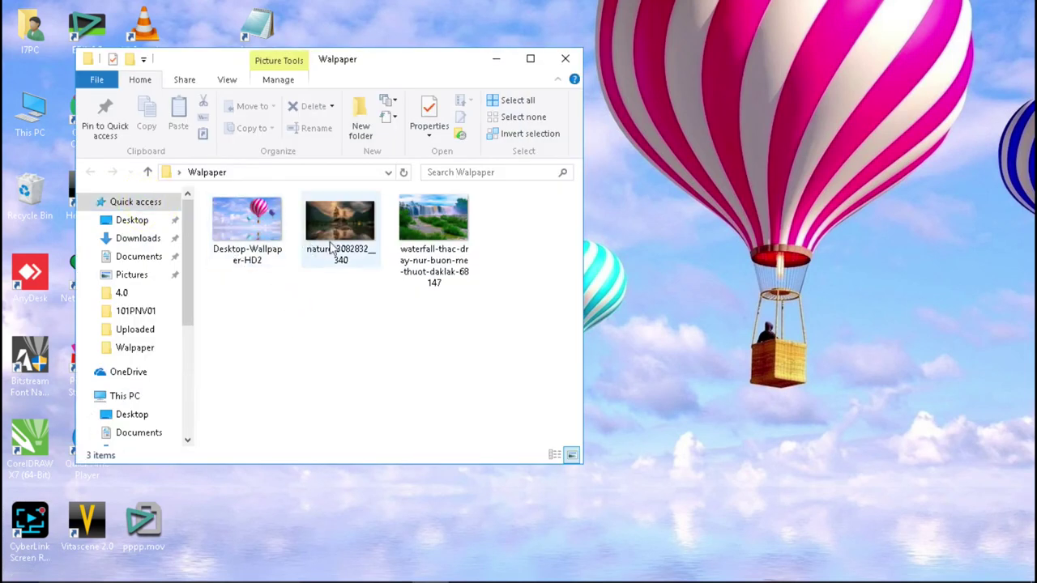
left_click(248, 223)
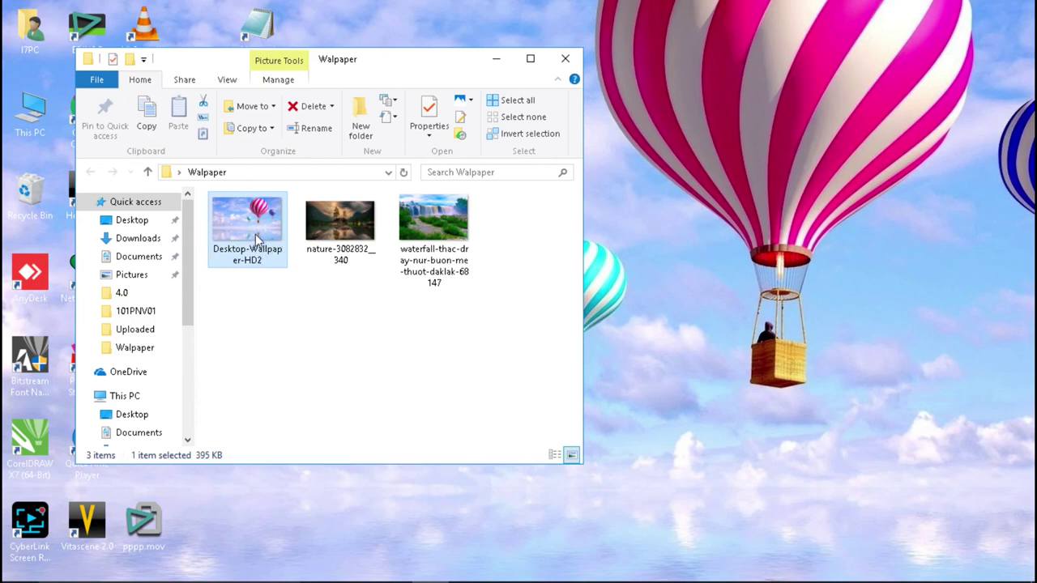
left_click(342, 220)
right_click(342, 213)
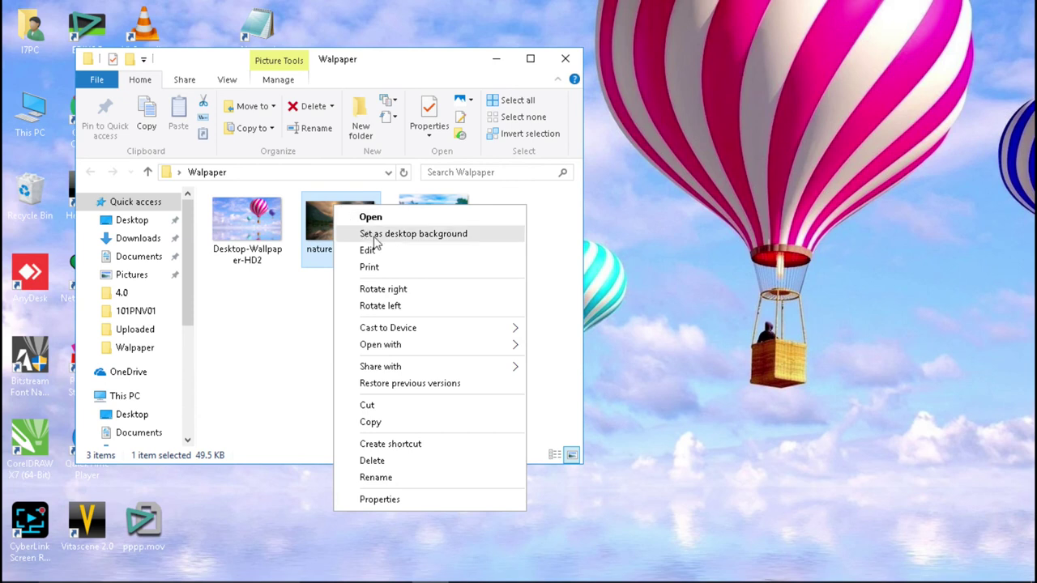
left_click(375, 203)
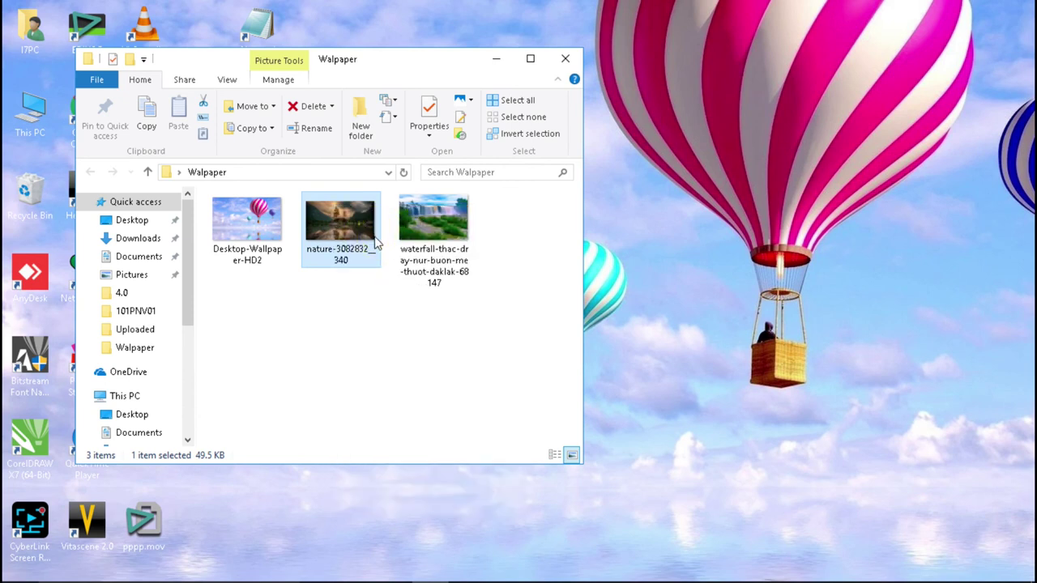
Step: Test the policy by repeatedly trying to set the waterfall and nature images as desktop background, and close the Walpaper folder
right_click(349, 225)
key("Escape")
right_click(450, 212)
left_click(480, 234)
right_click(352, 227)
left_click(375, 255)
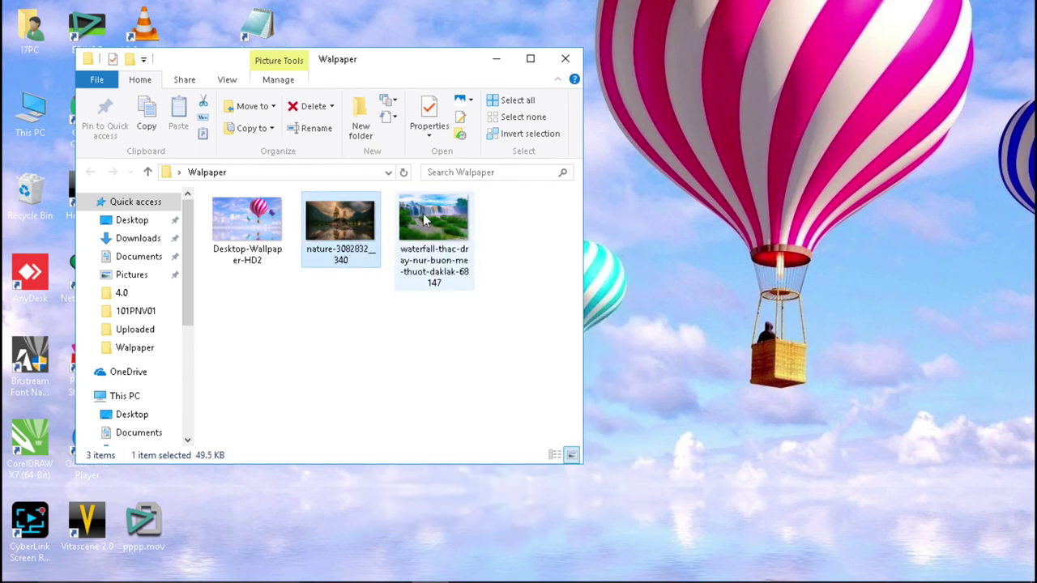
right_click(450, 214)
left_click(455, 243)
right_click(317, 212)
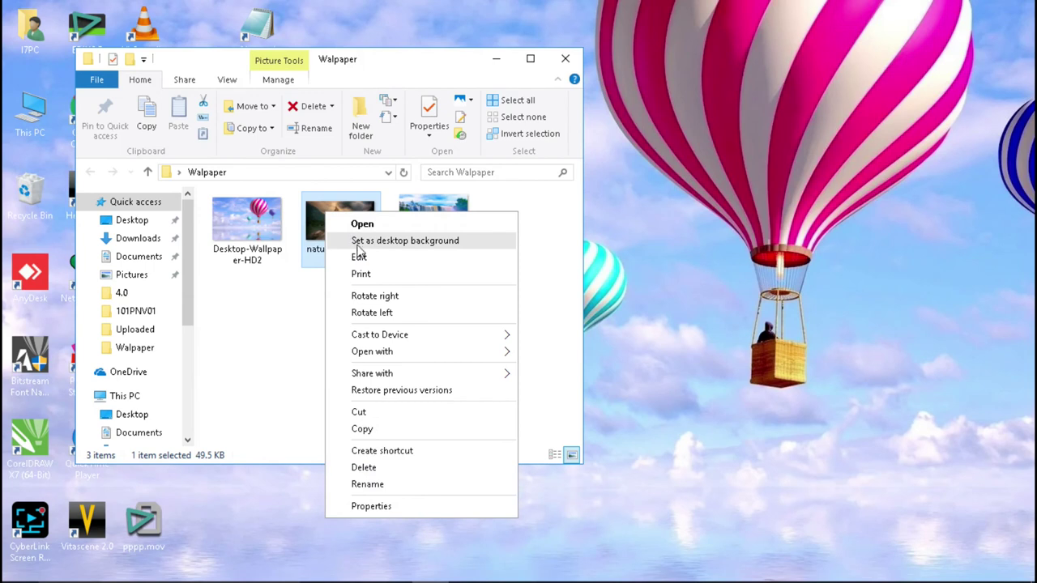
left_click(360, 240)
right_click(424, 215)
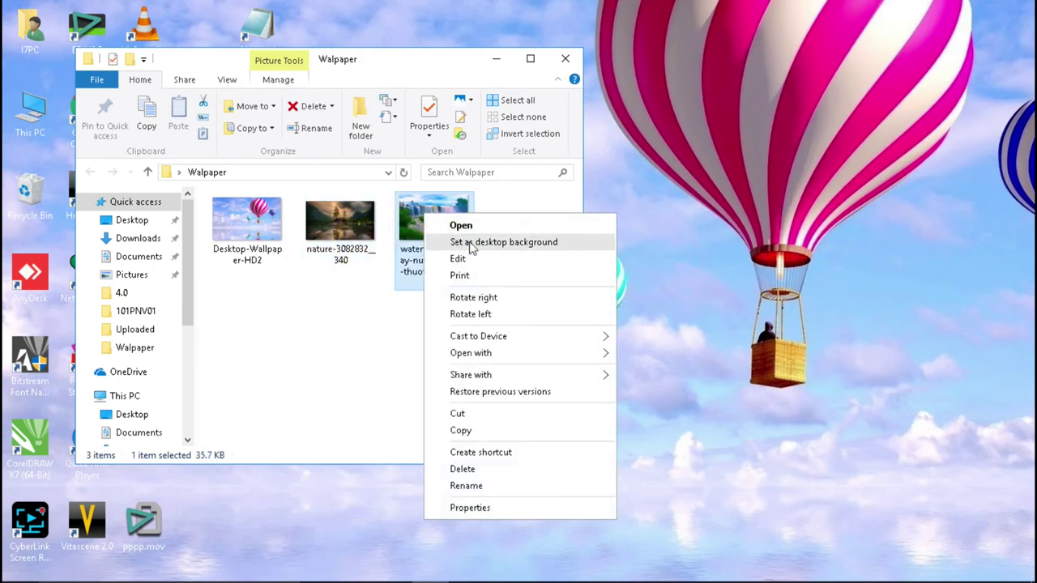
left_click(501, 244)
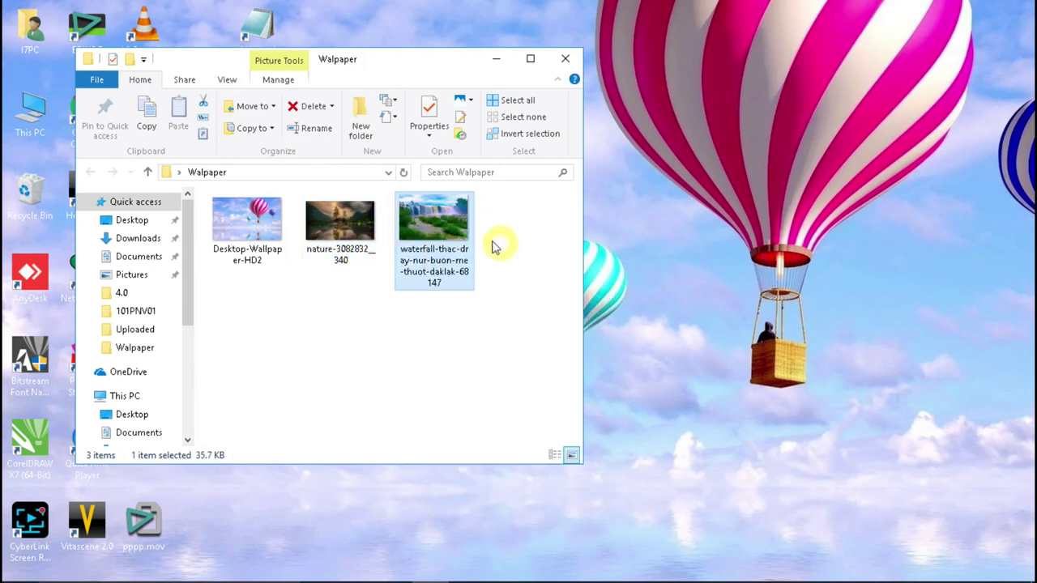
left_click(567, 60)
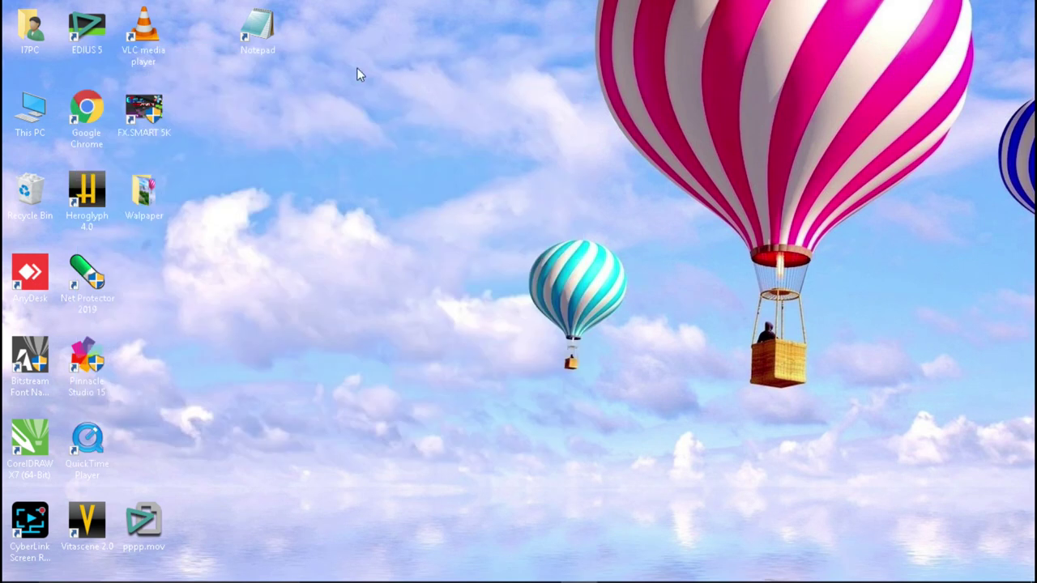